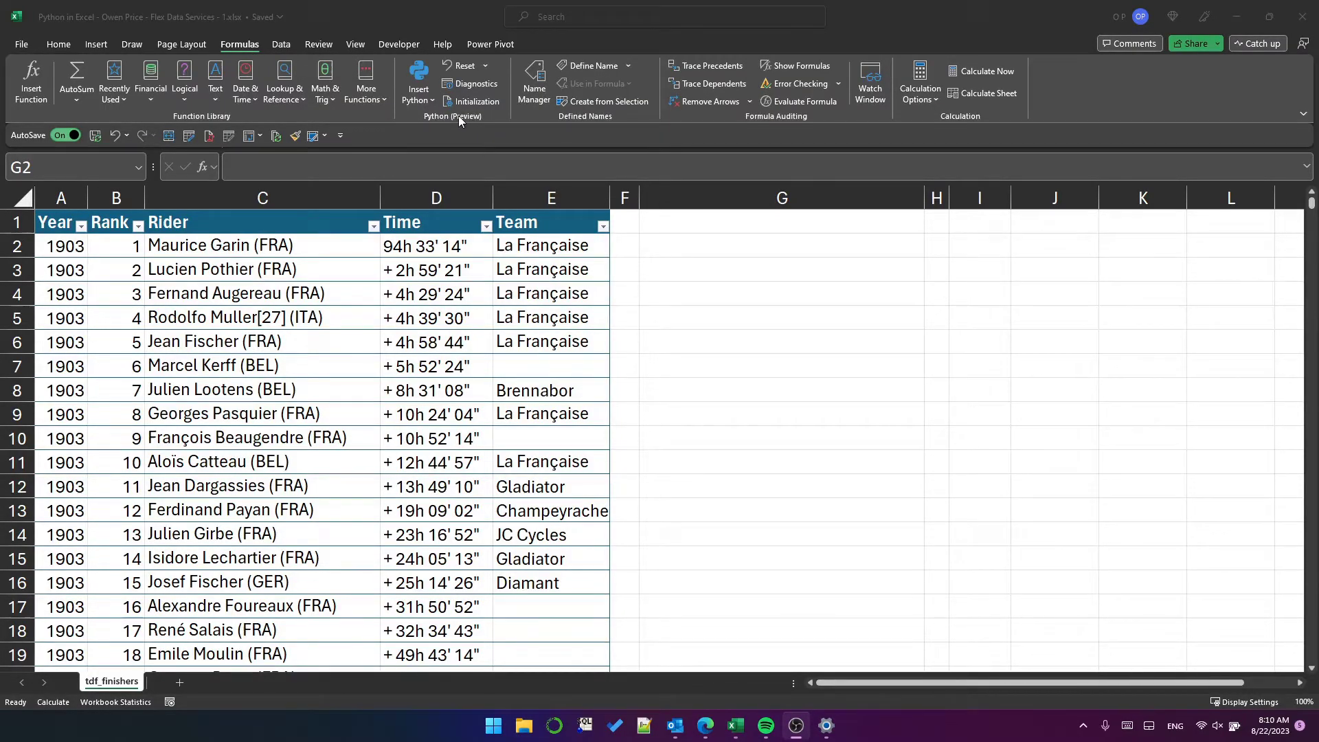
Review the Python reset options and initialization settings, including the preloaded imports.
click(430, 101)
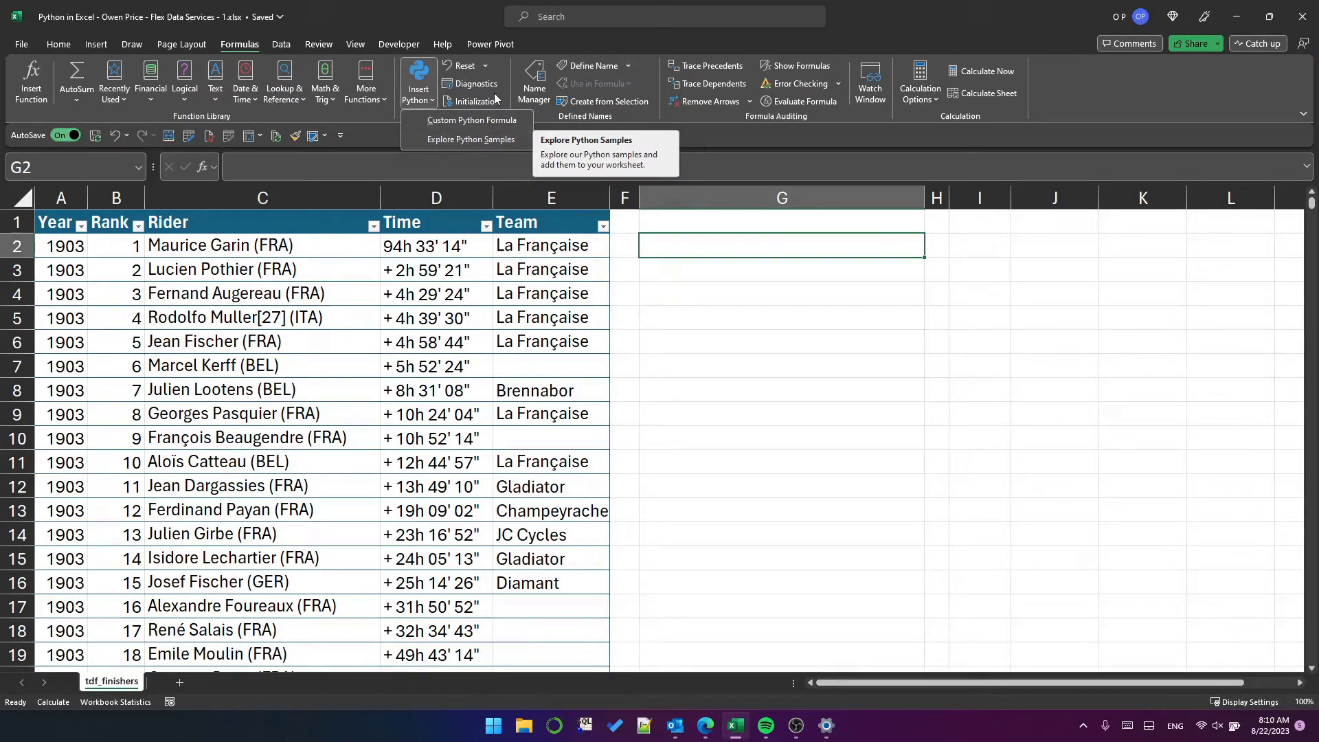
click(487, 63)
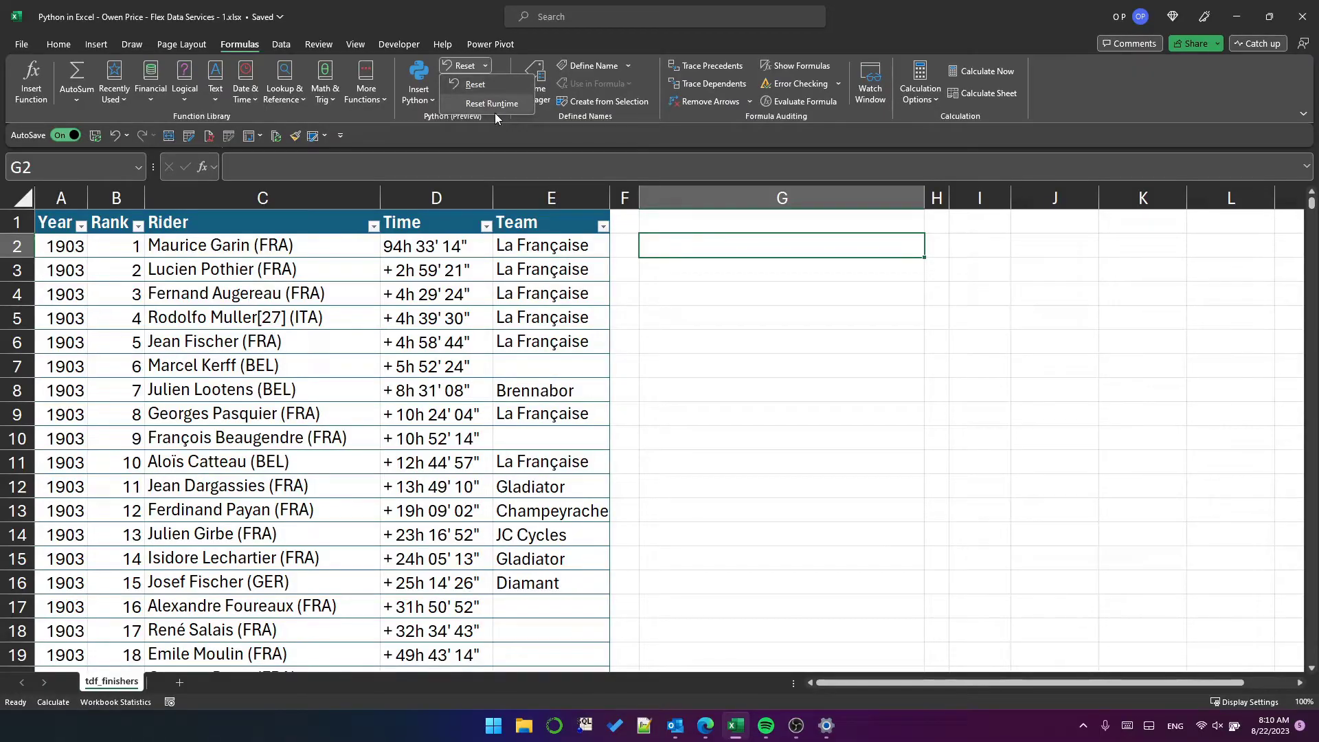
click(489, 65)
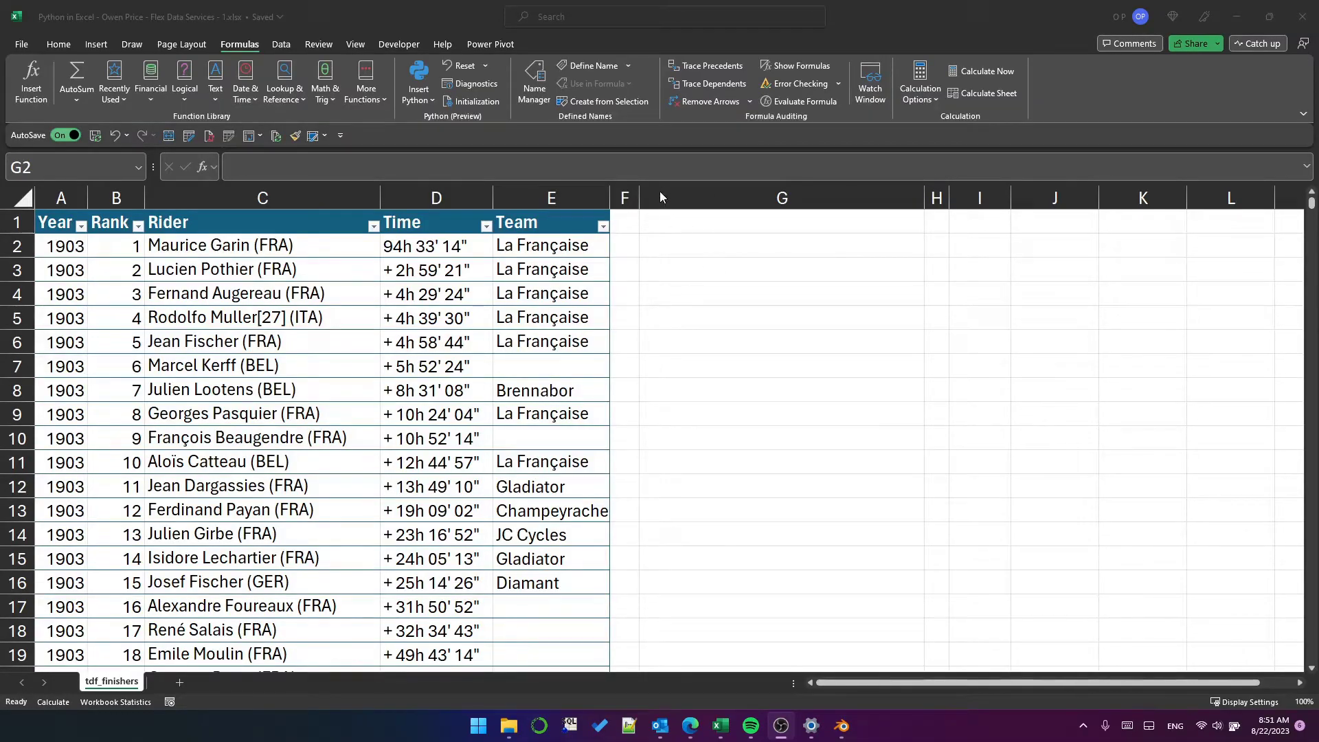
click(482, 111)
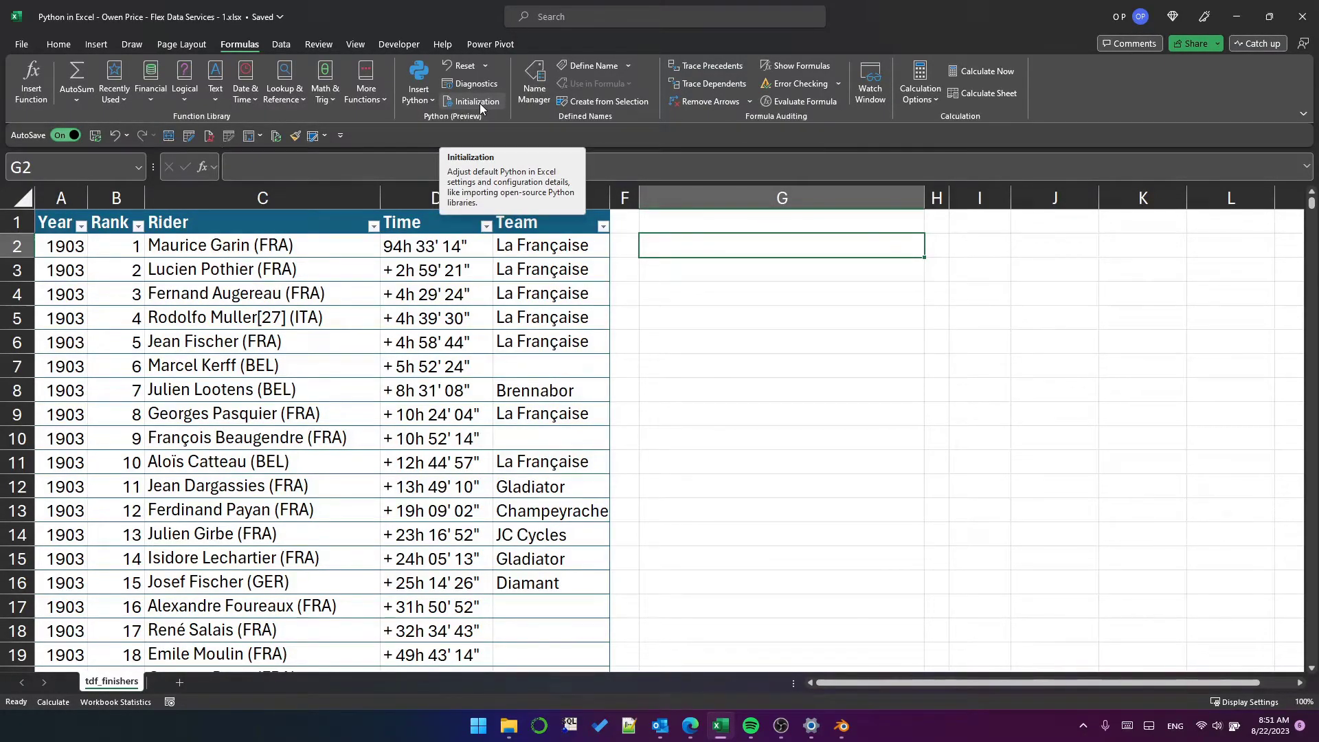
click(479, 102)
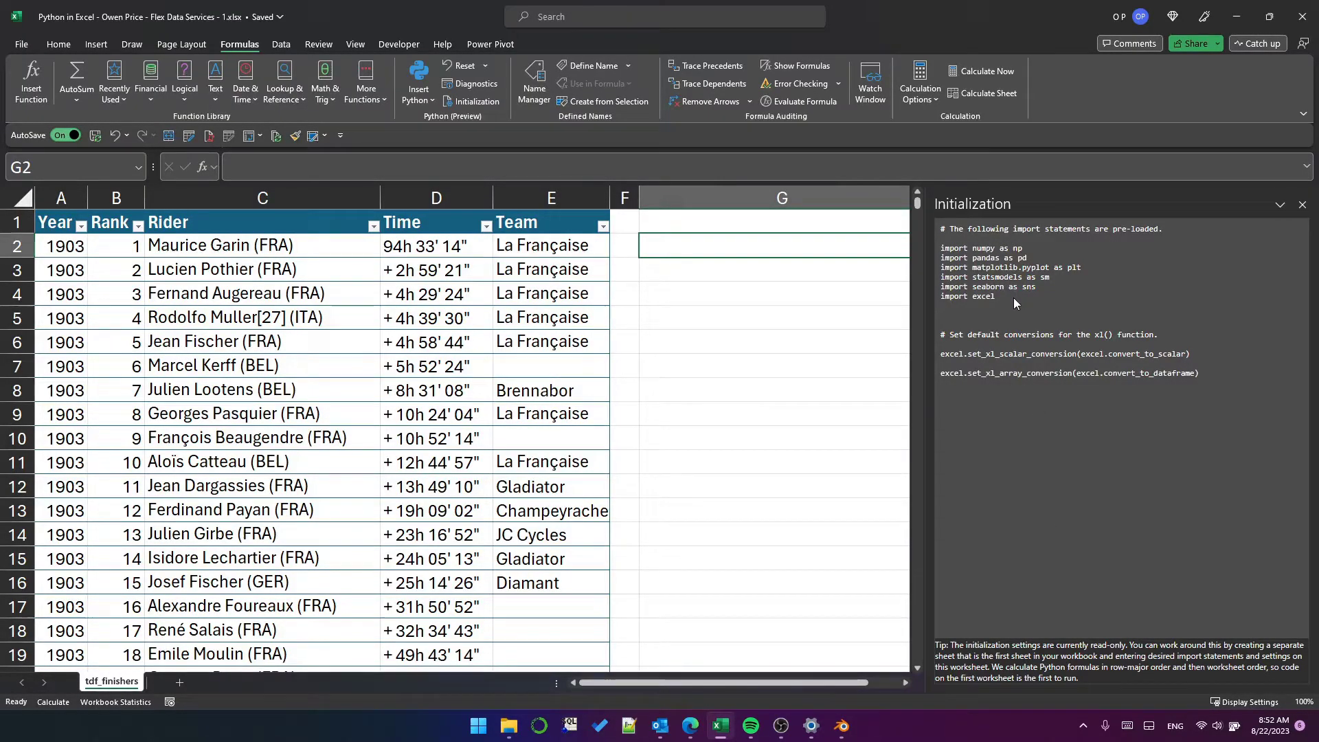
drag(1016, 299, 934, 252)
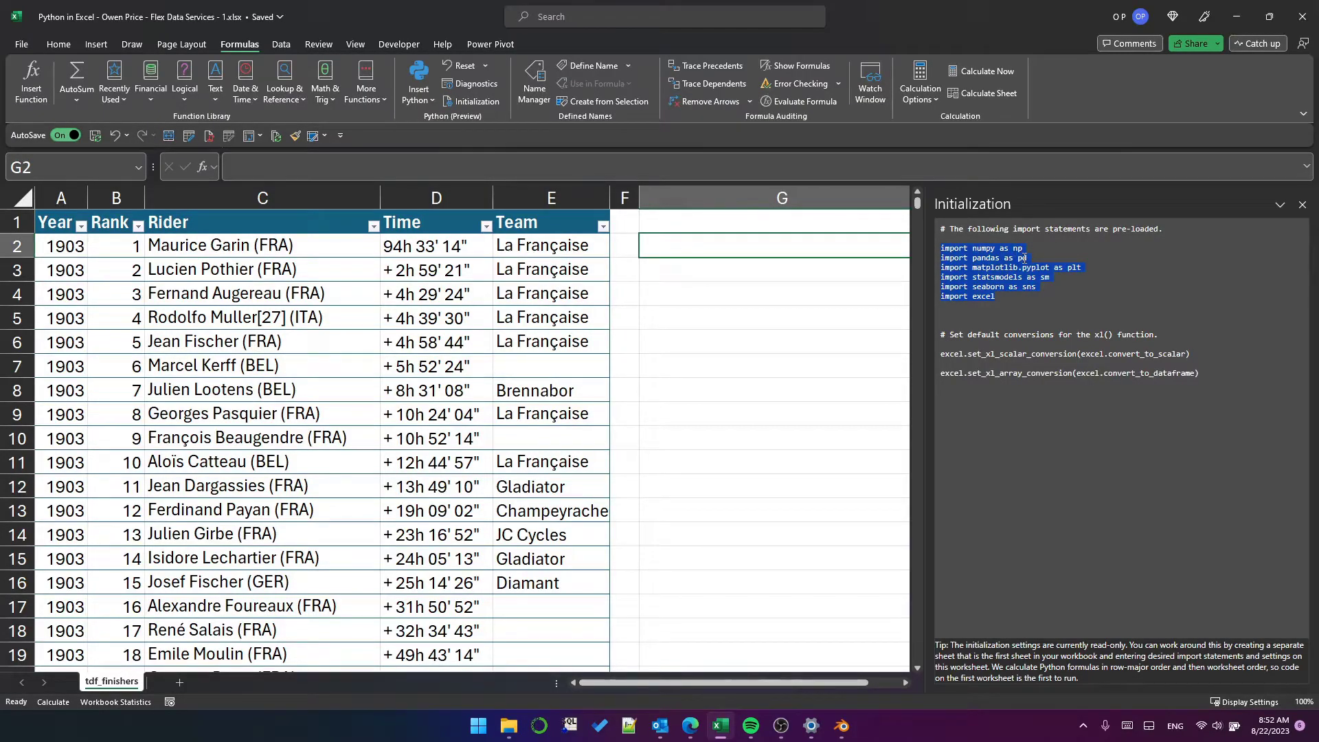
click(1013, 298)
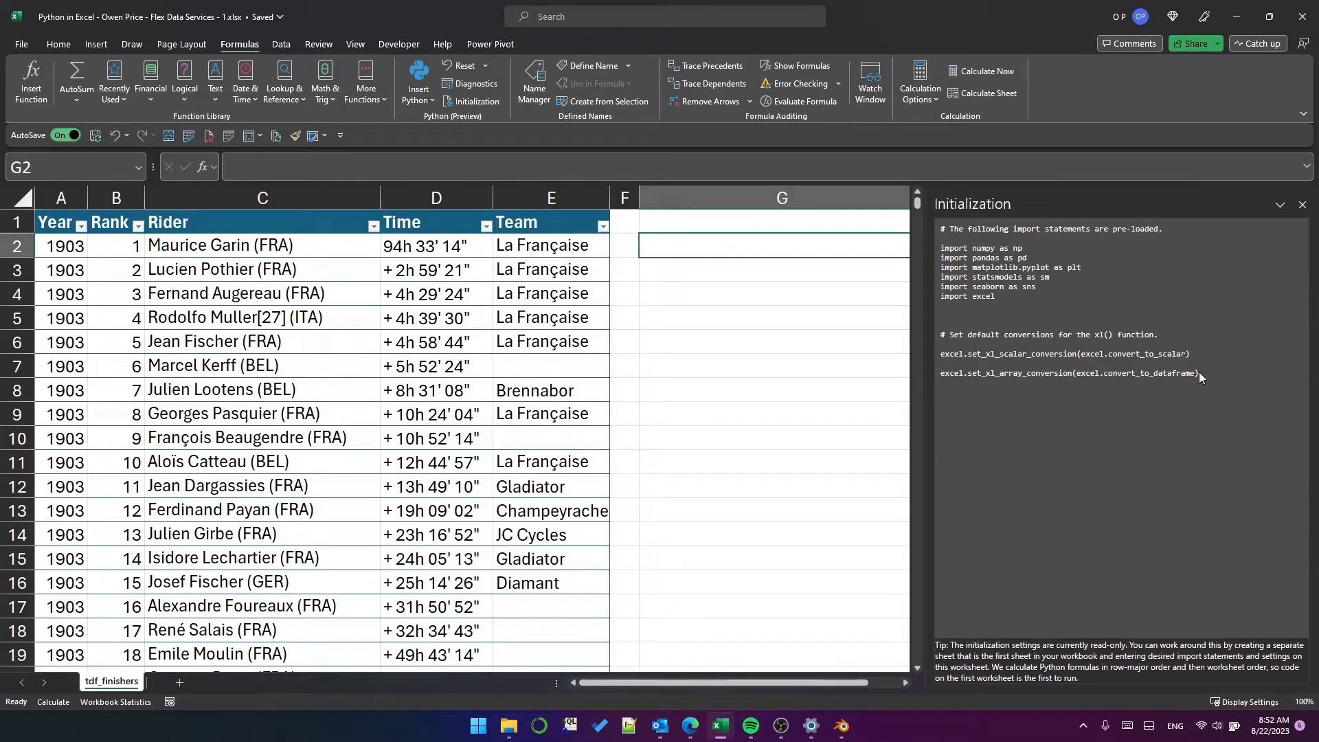
drag(1200, 372, 927, 356)
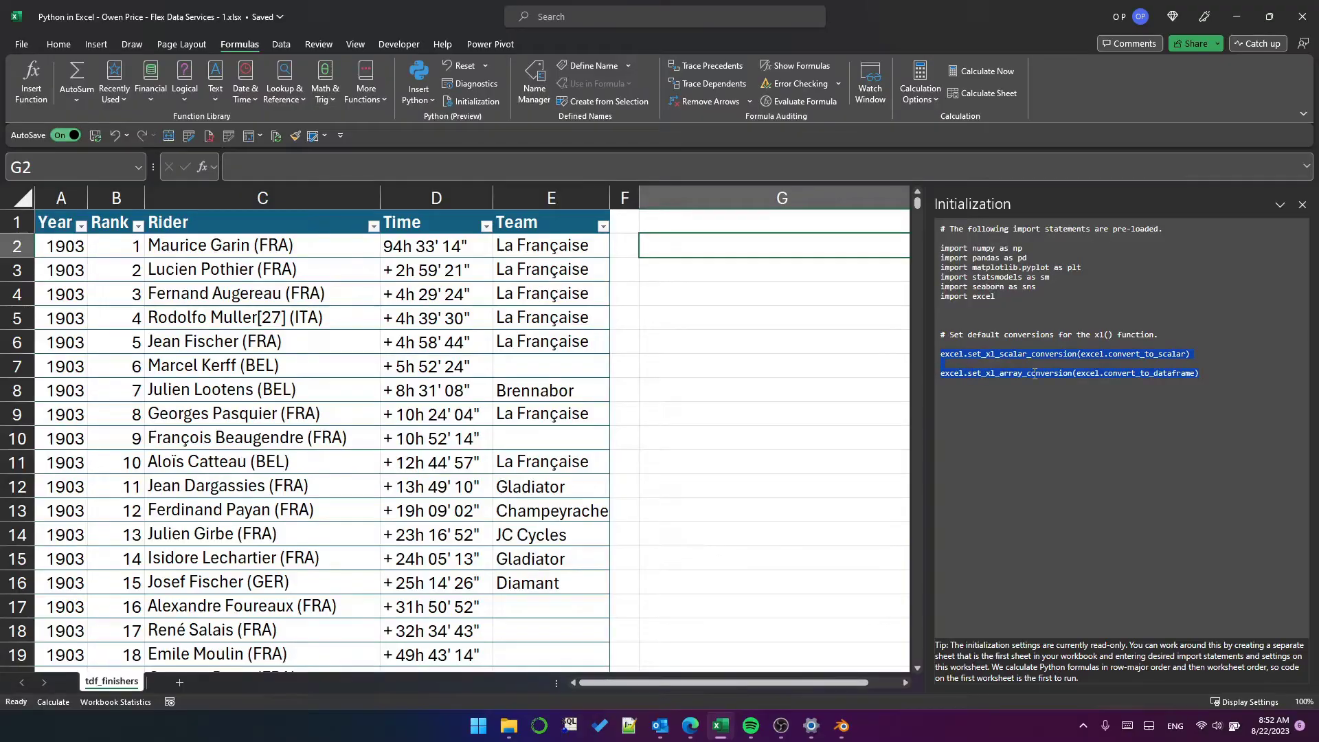
click(1302, 205)
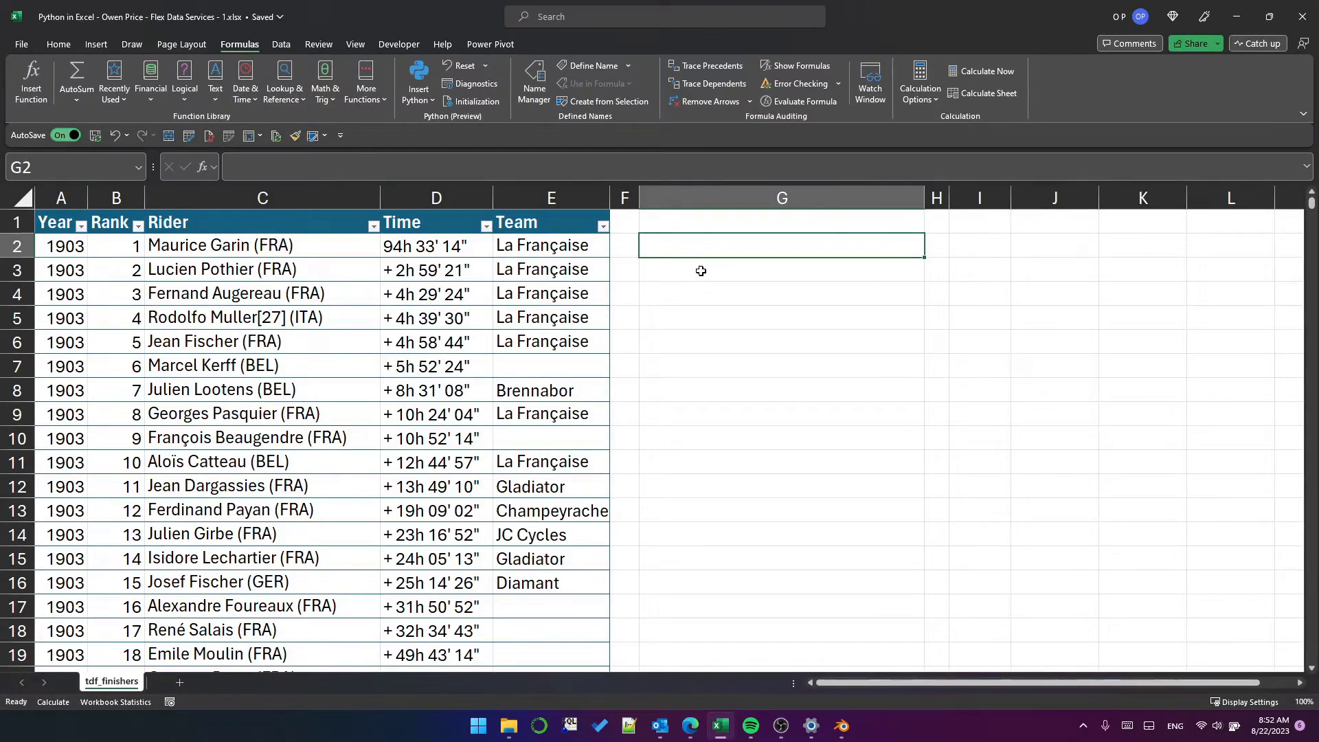
Enter df = xl("tdf_finishers[#All]", headers=True) as a Python formula in G2.
text(=py)
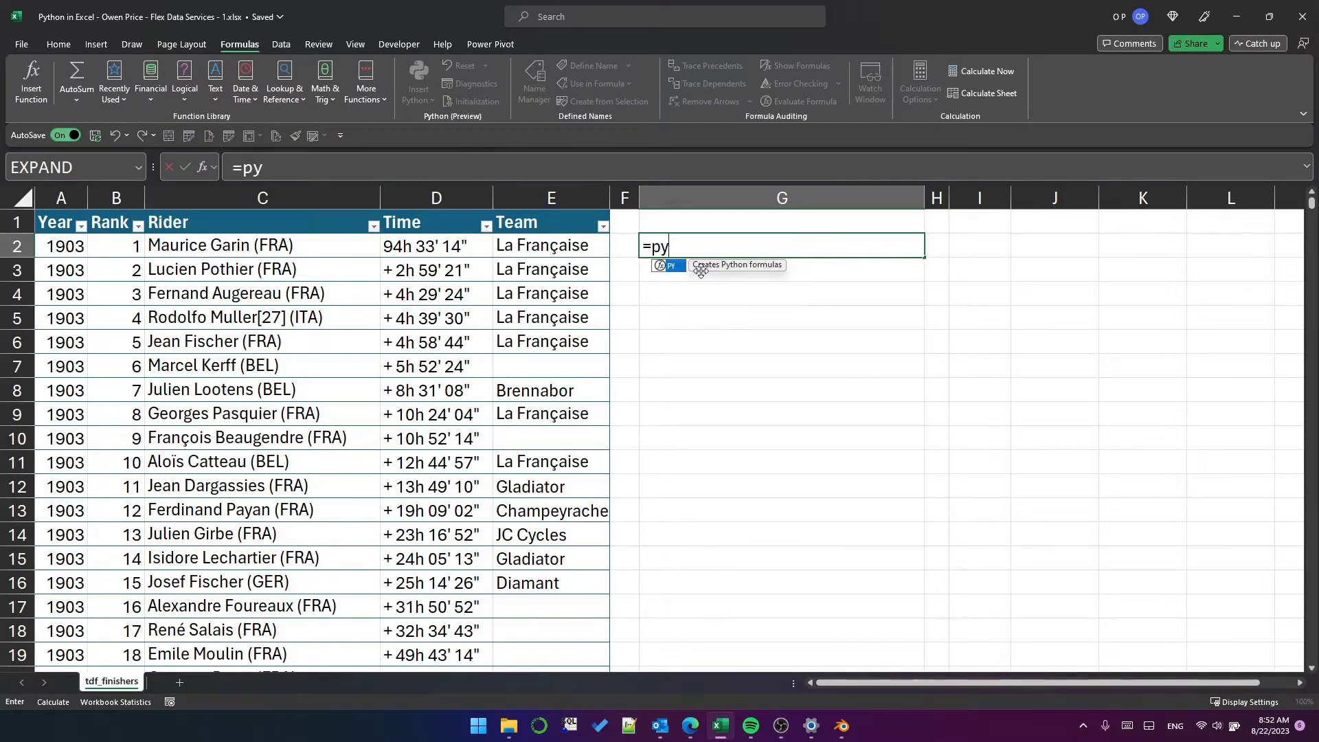
key(Tab)
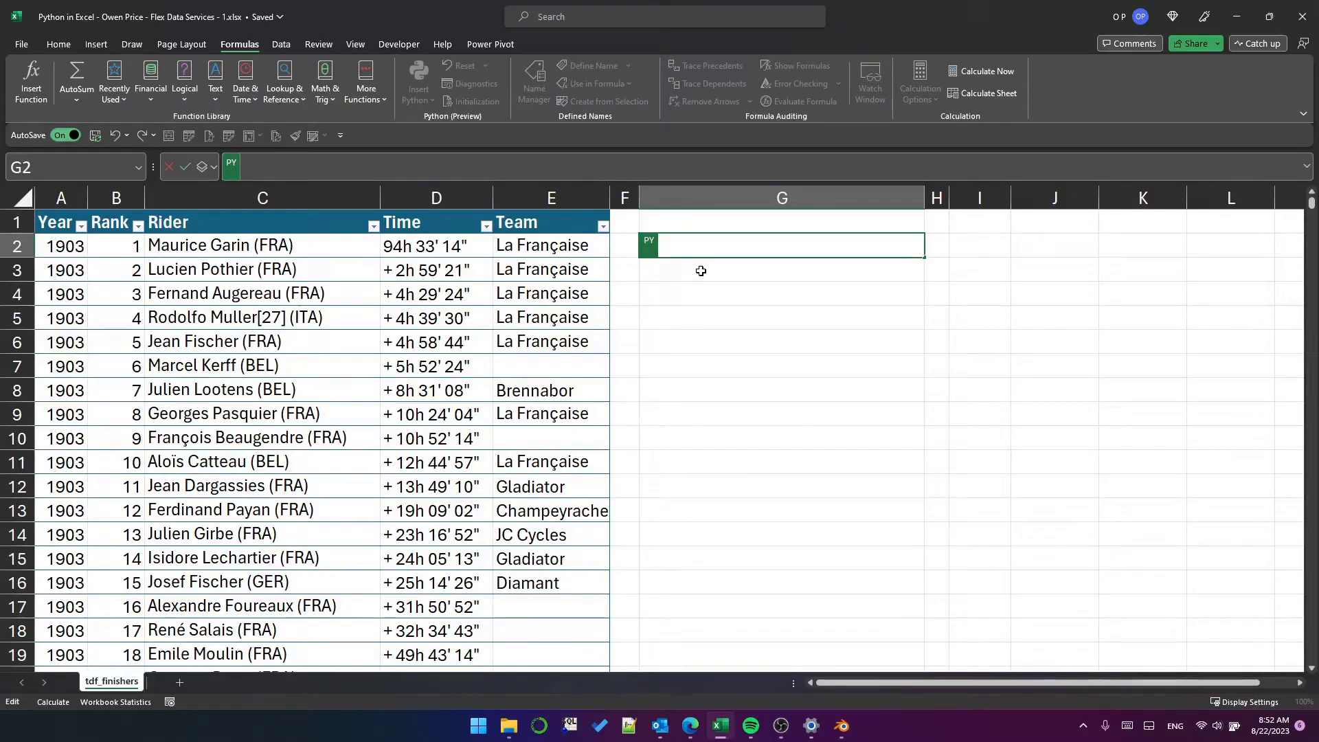
text(df =)
drag(117, 223, 417, 383)
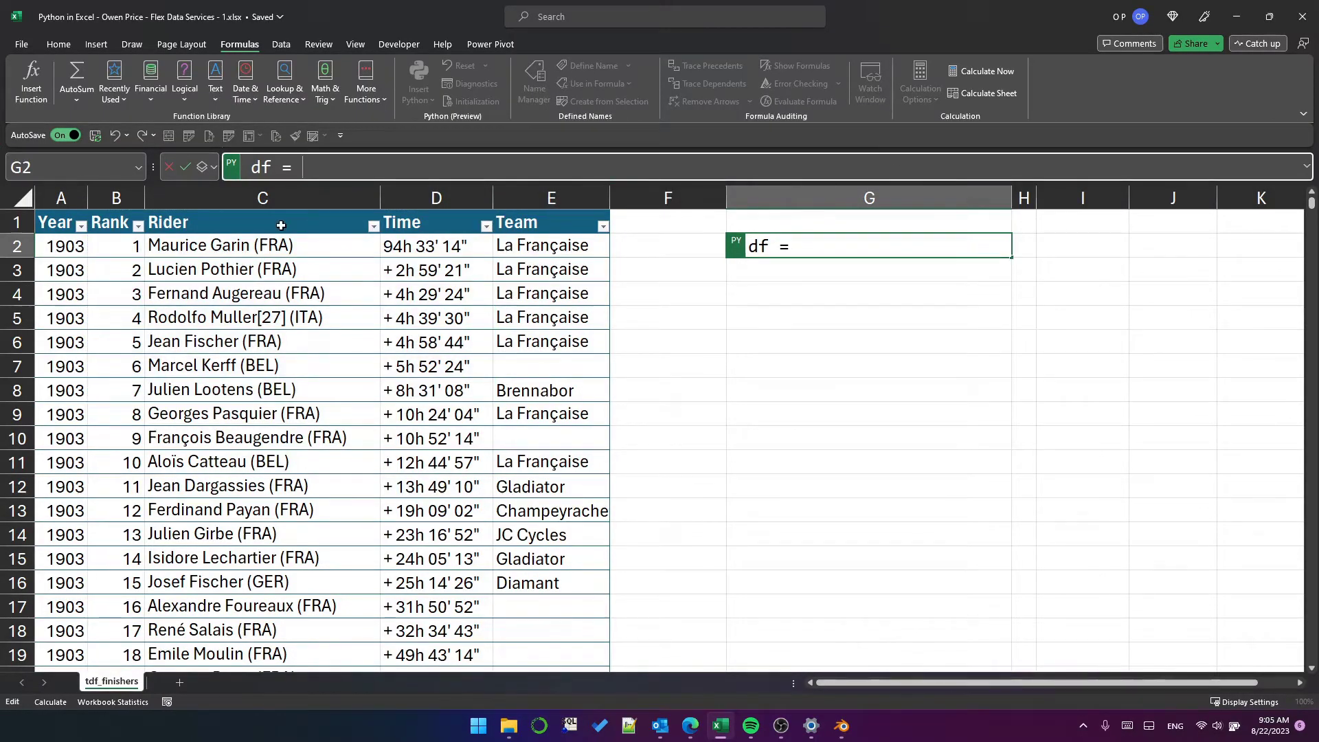
click(284, 211)
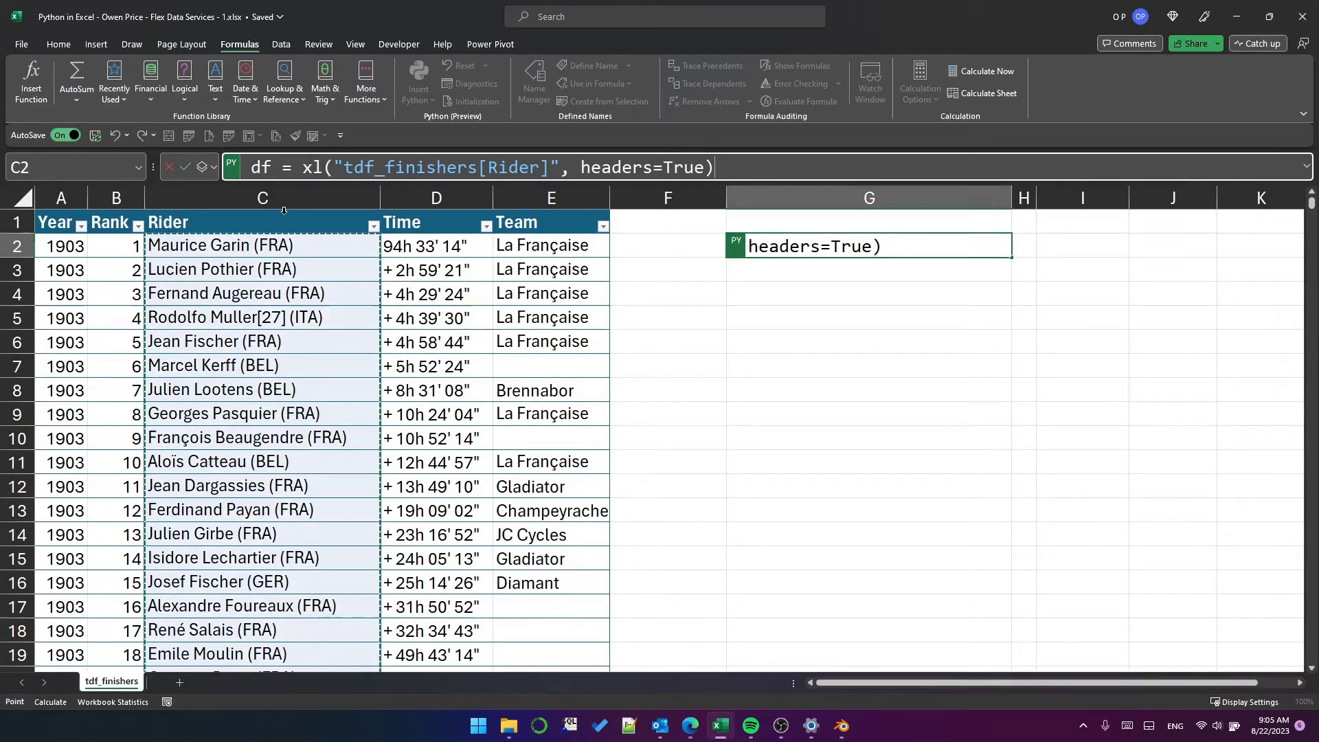
click(32, 204)
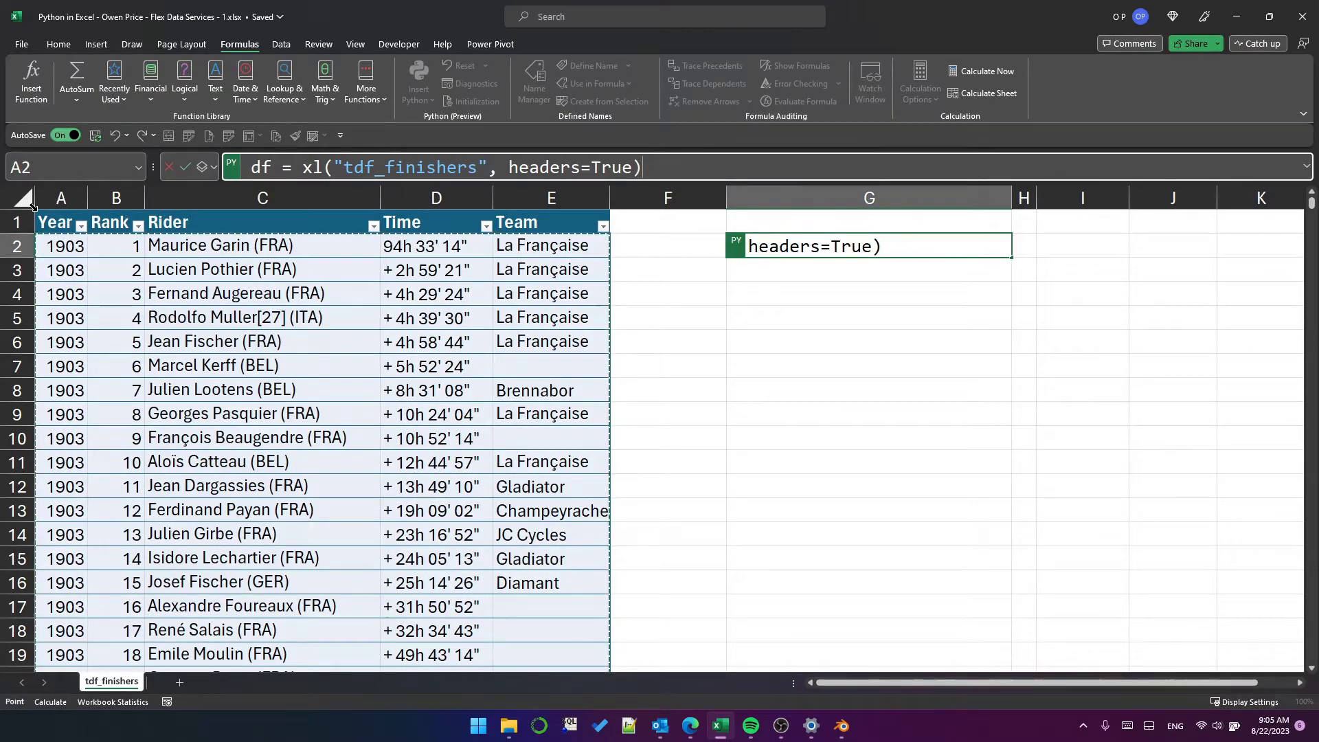
click(32, 204)
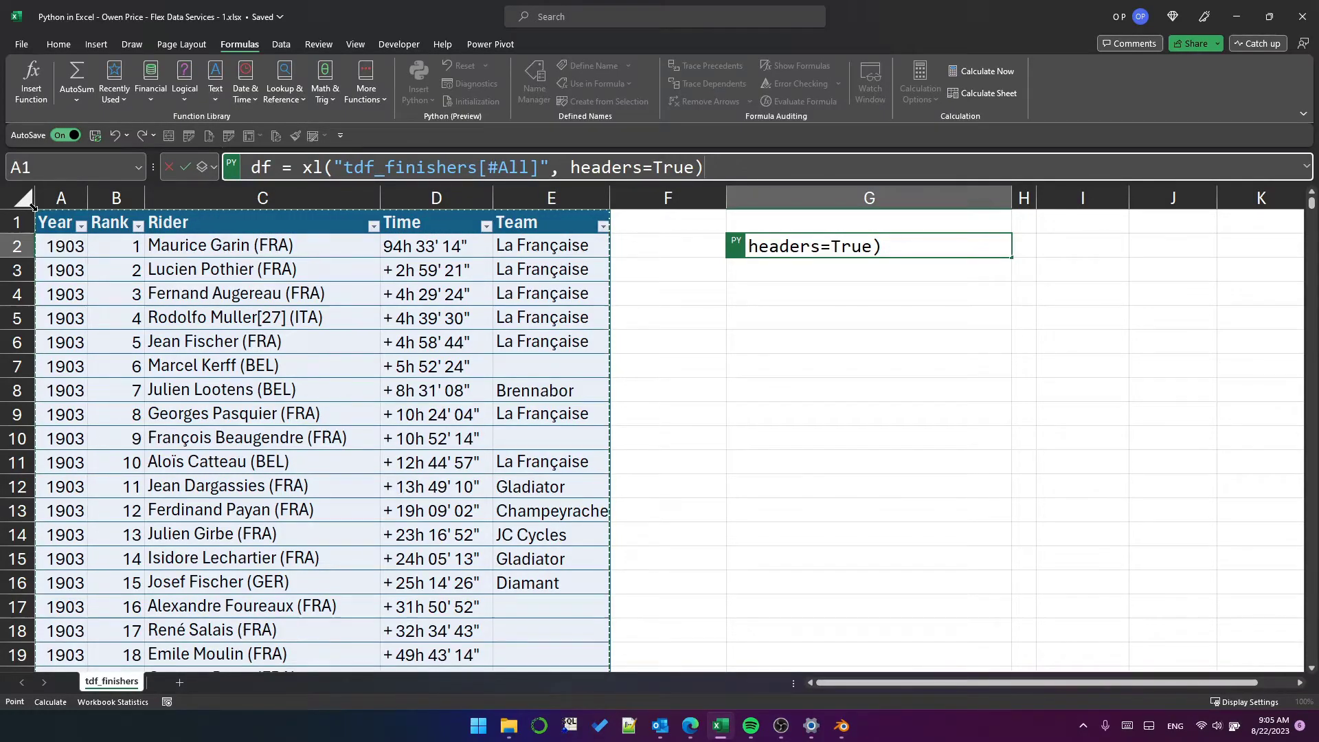
key(ctrl+shift+u)
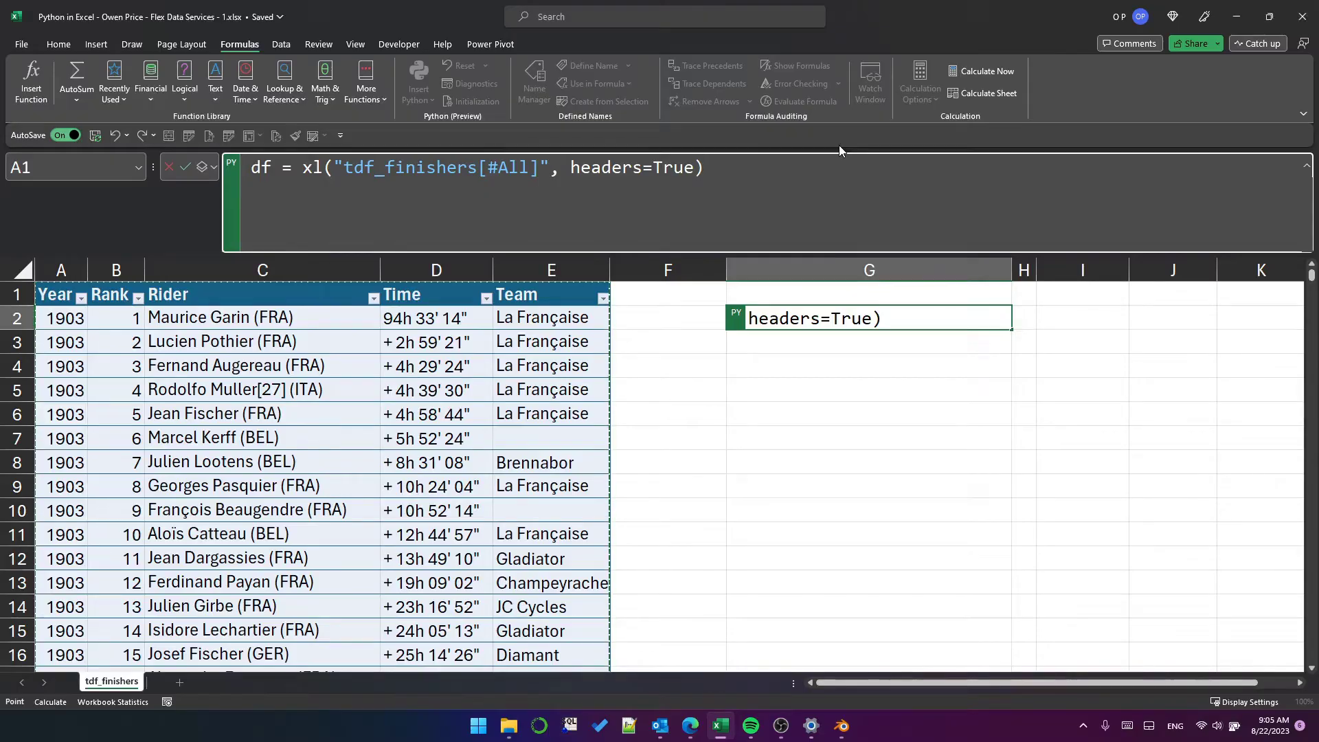
key(Return)
key(BackSpace)
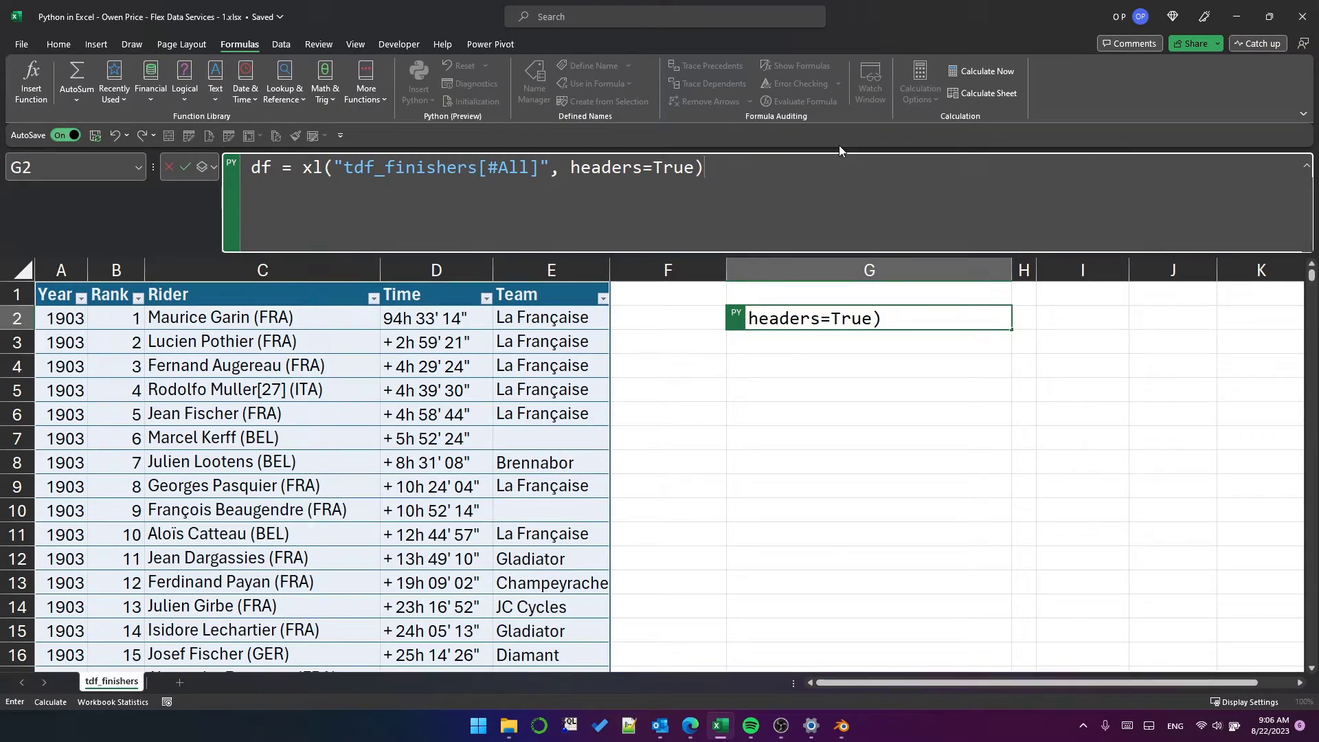
key(ctrl+Return)
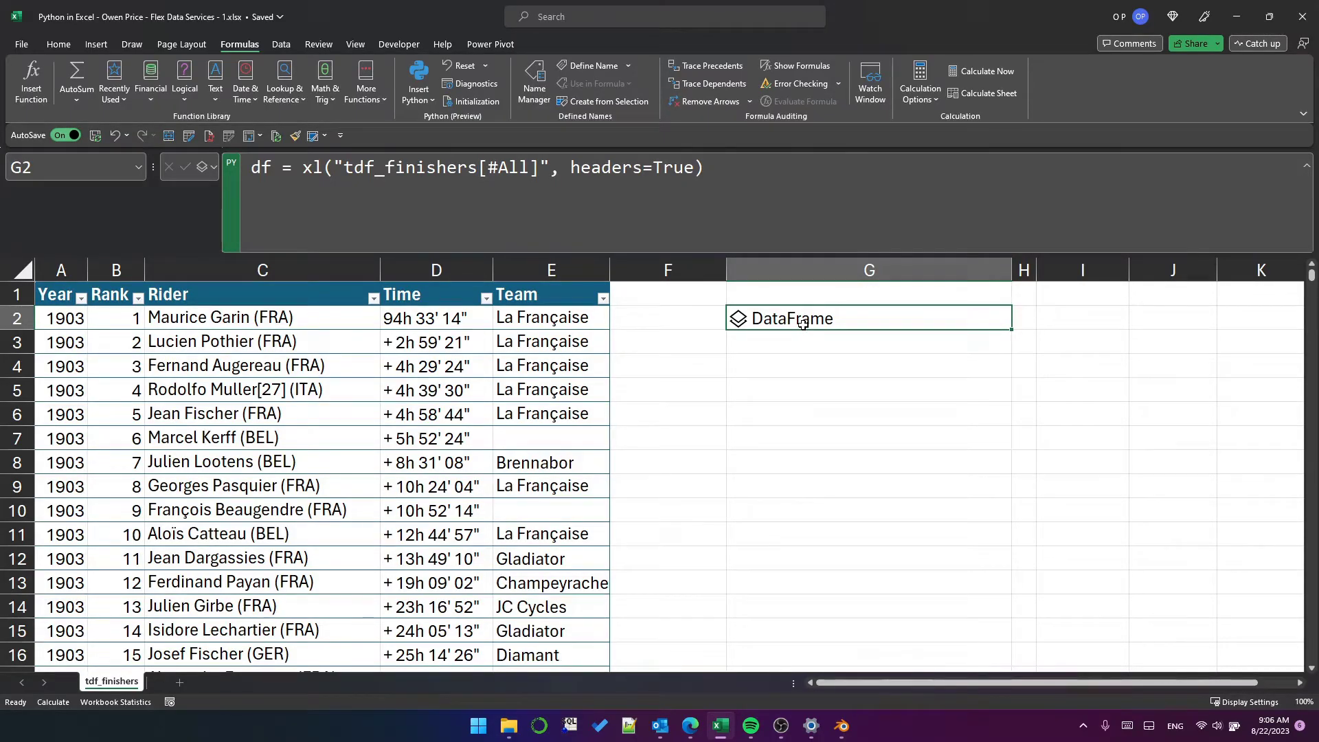
click(212, 172)
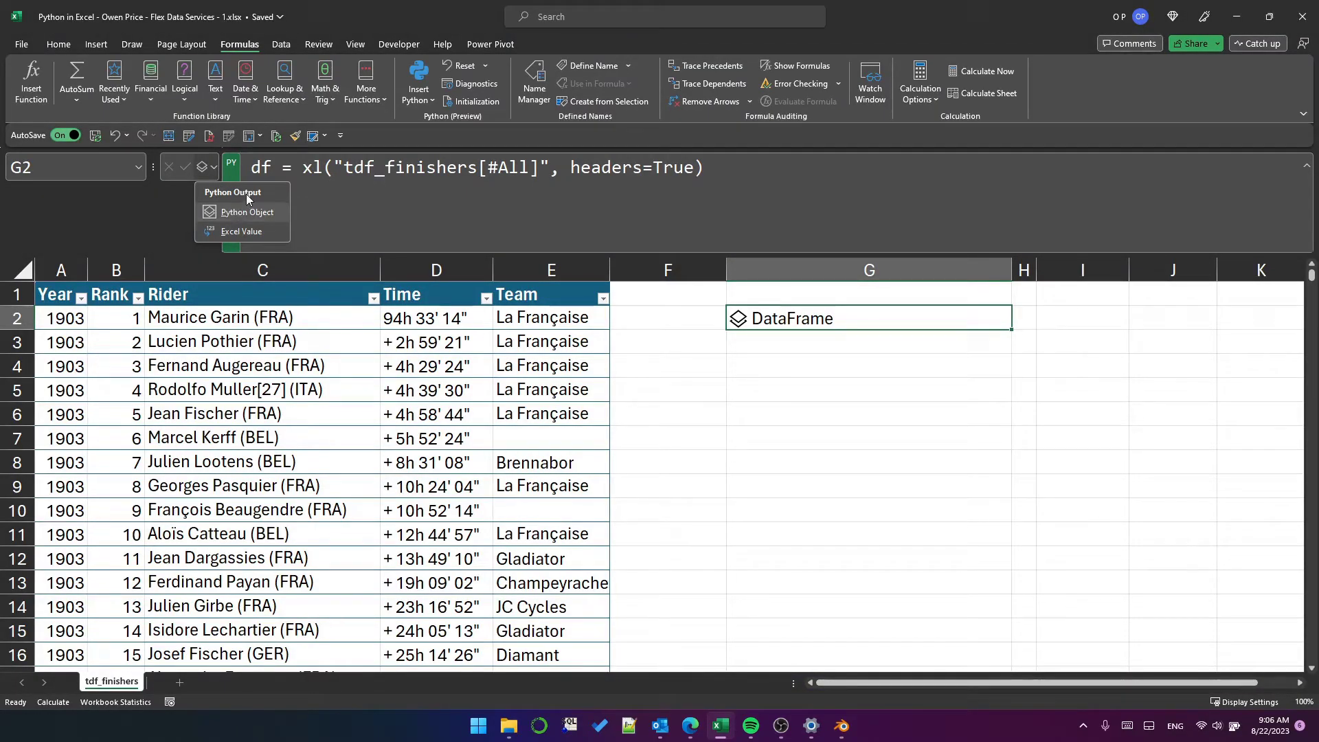
click(240, 231)
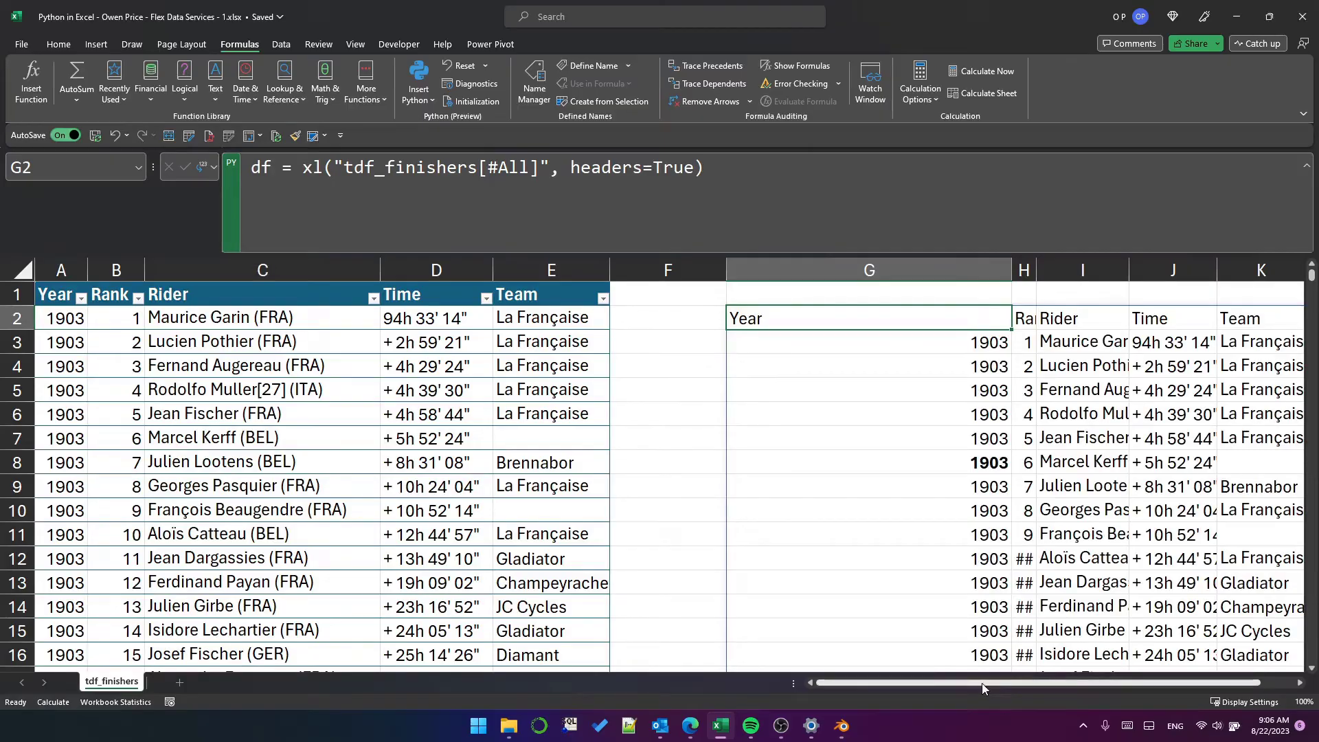
drag(966, 686, 1012, 681)
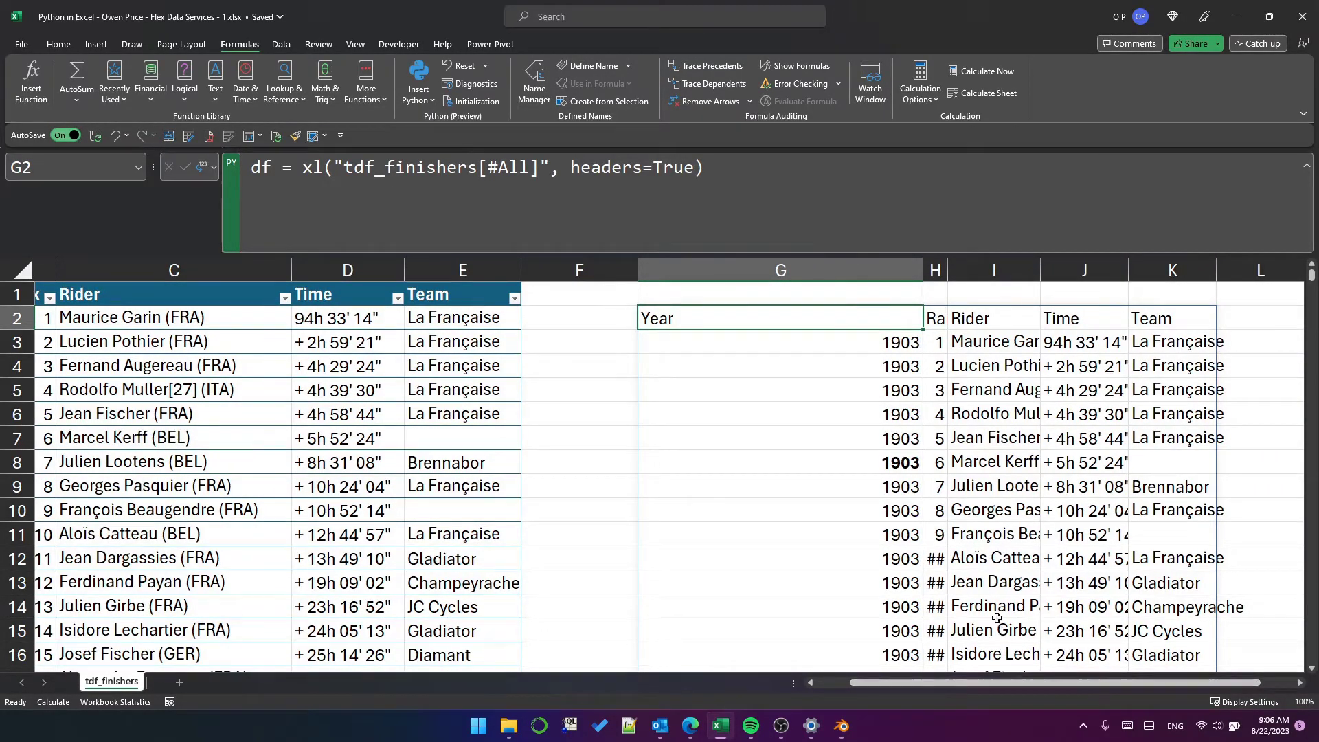
click(204, 174)
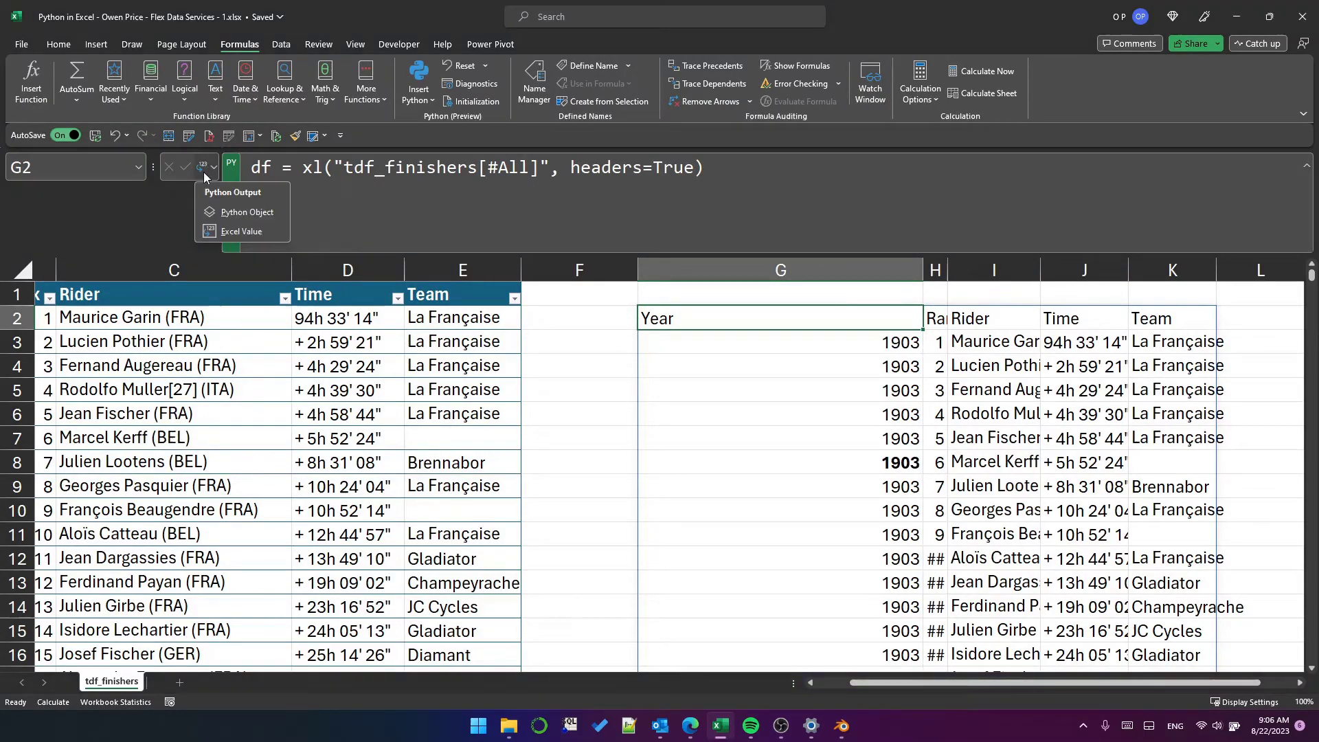
click(221, 208)
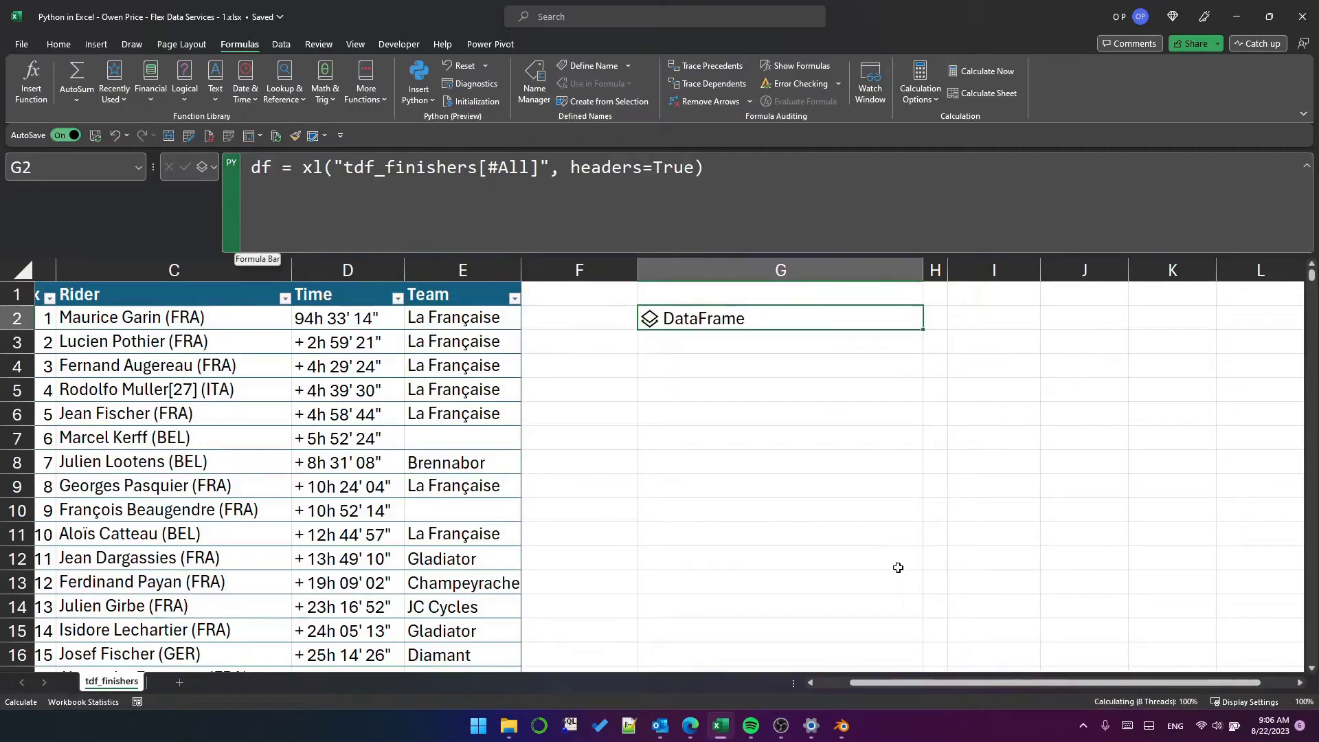
click(994, 318)
scroll(810, 324, right, 2)
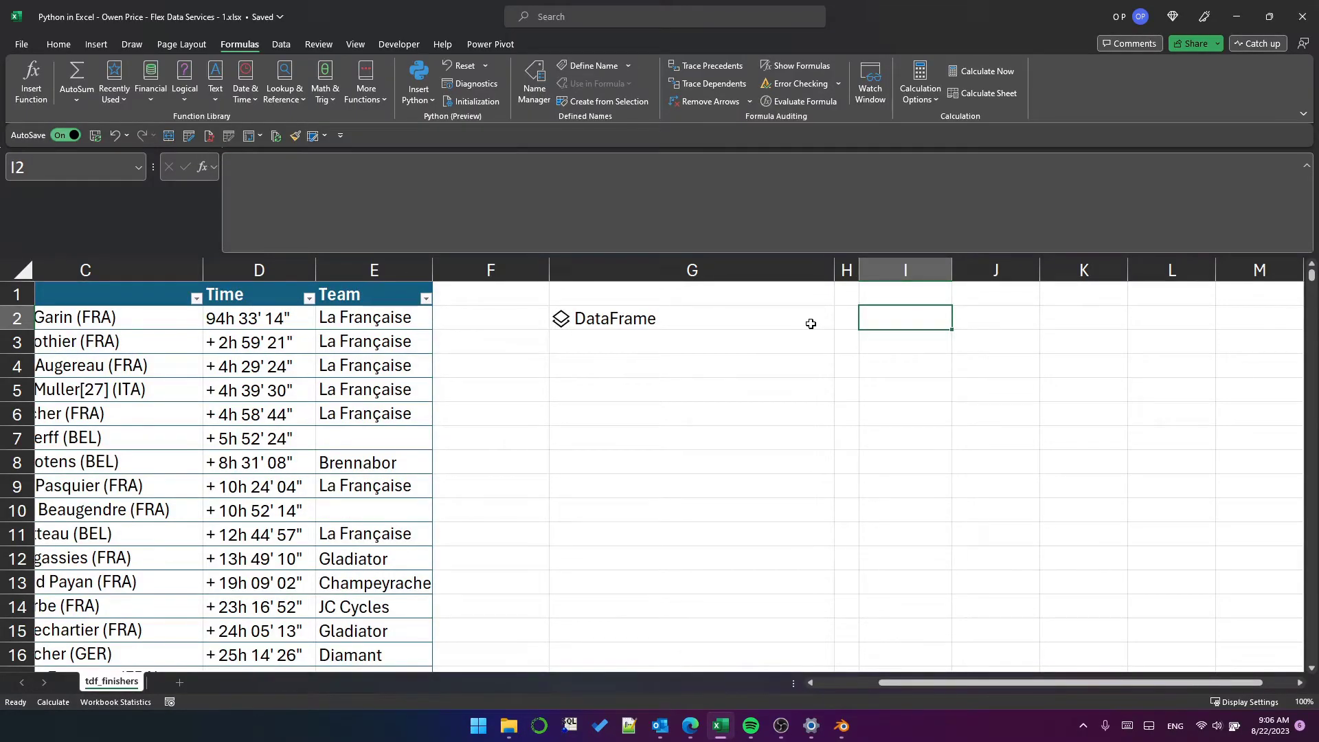
click(682, 319)
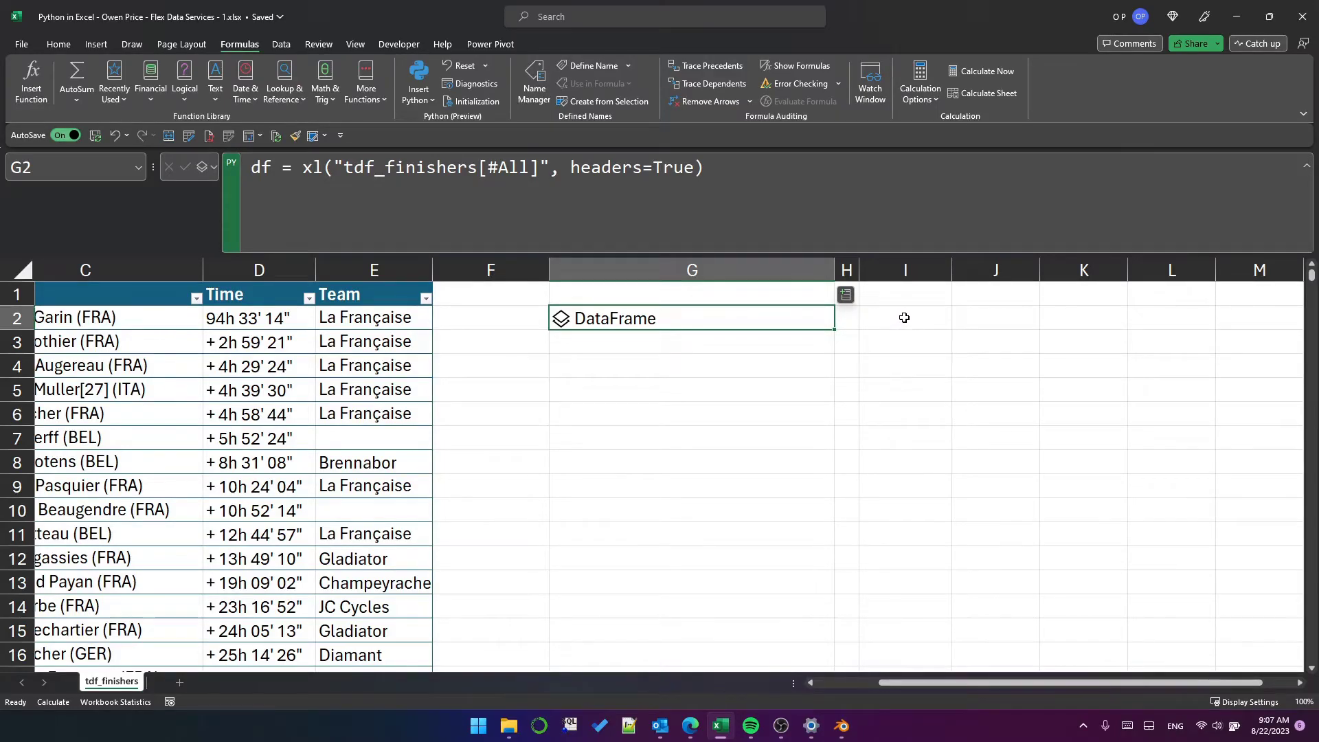
drag(856, 315, 1258, 317)
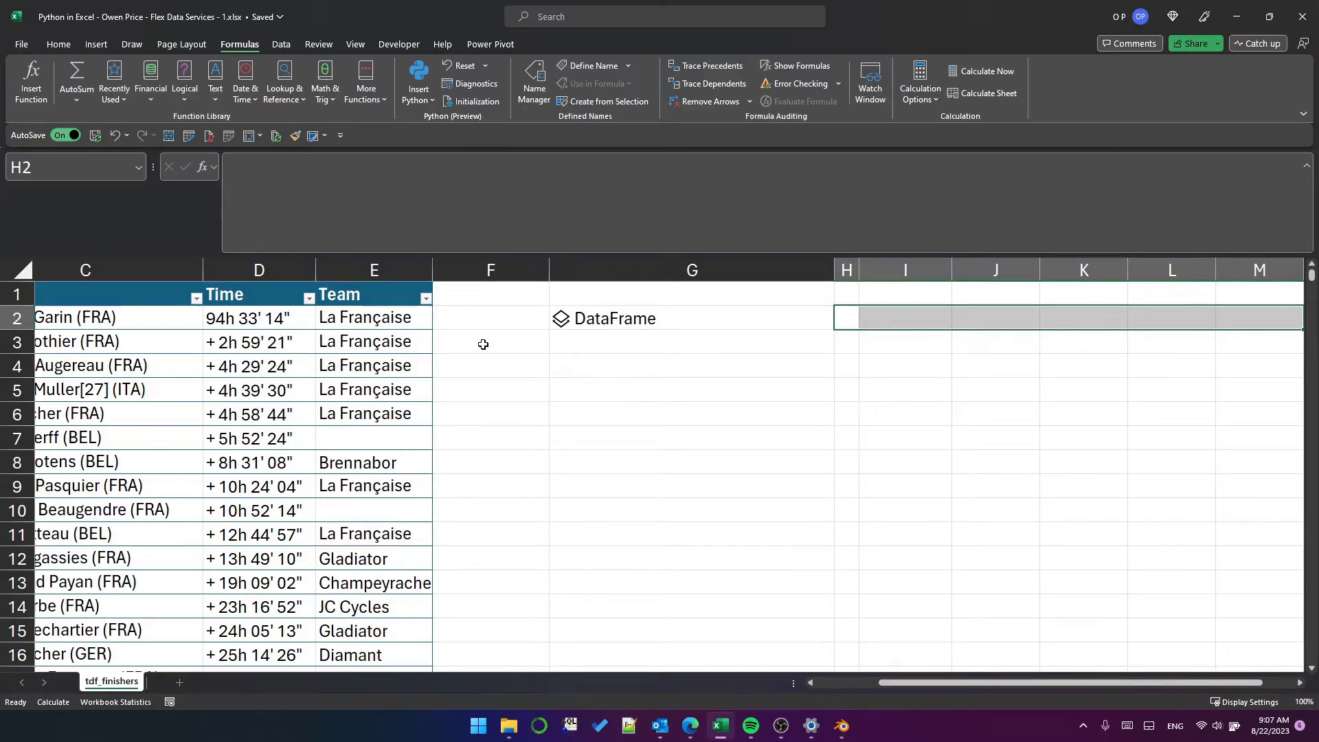
drag(480, 344, 1104, 343)
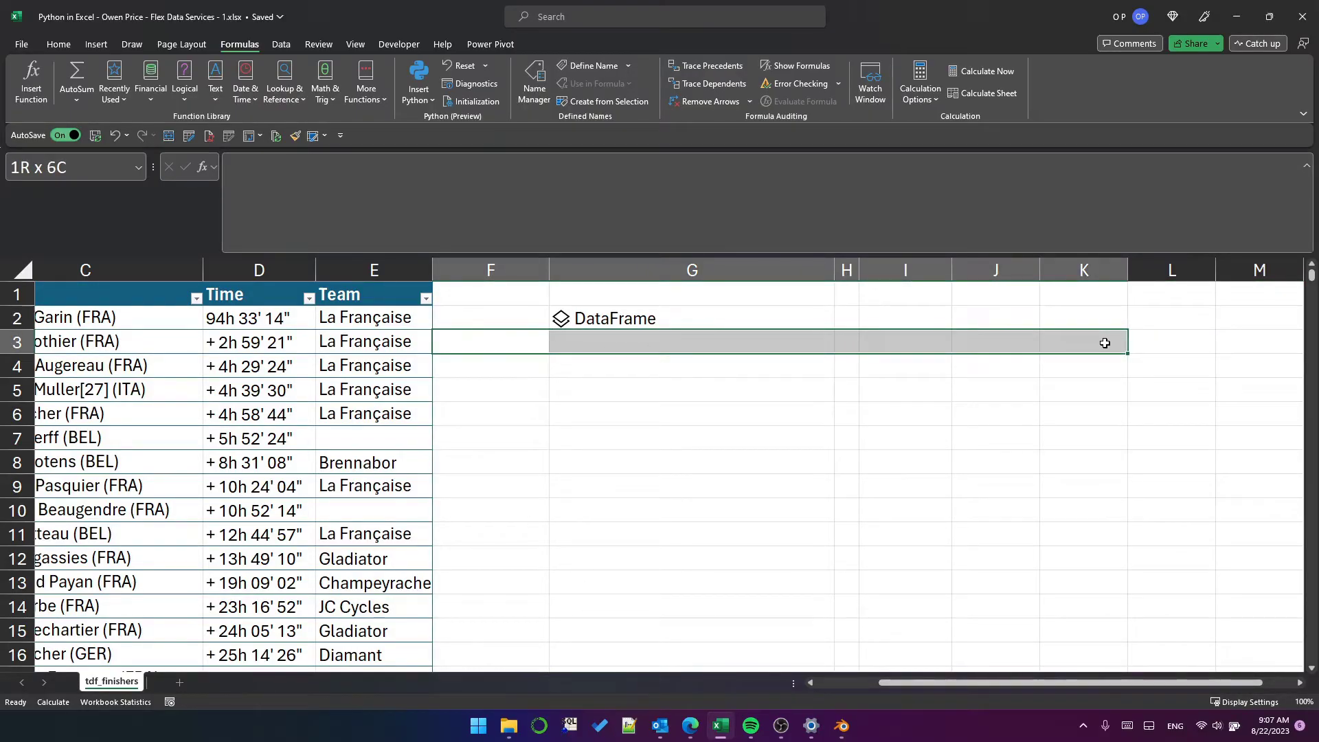
click(729, 317)
drag(736, 317, 1202, 316)
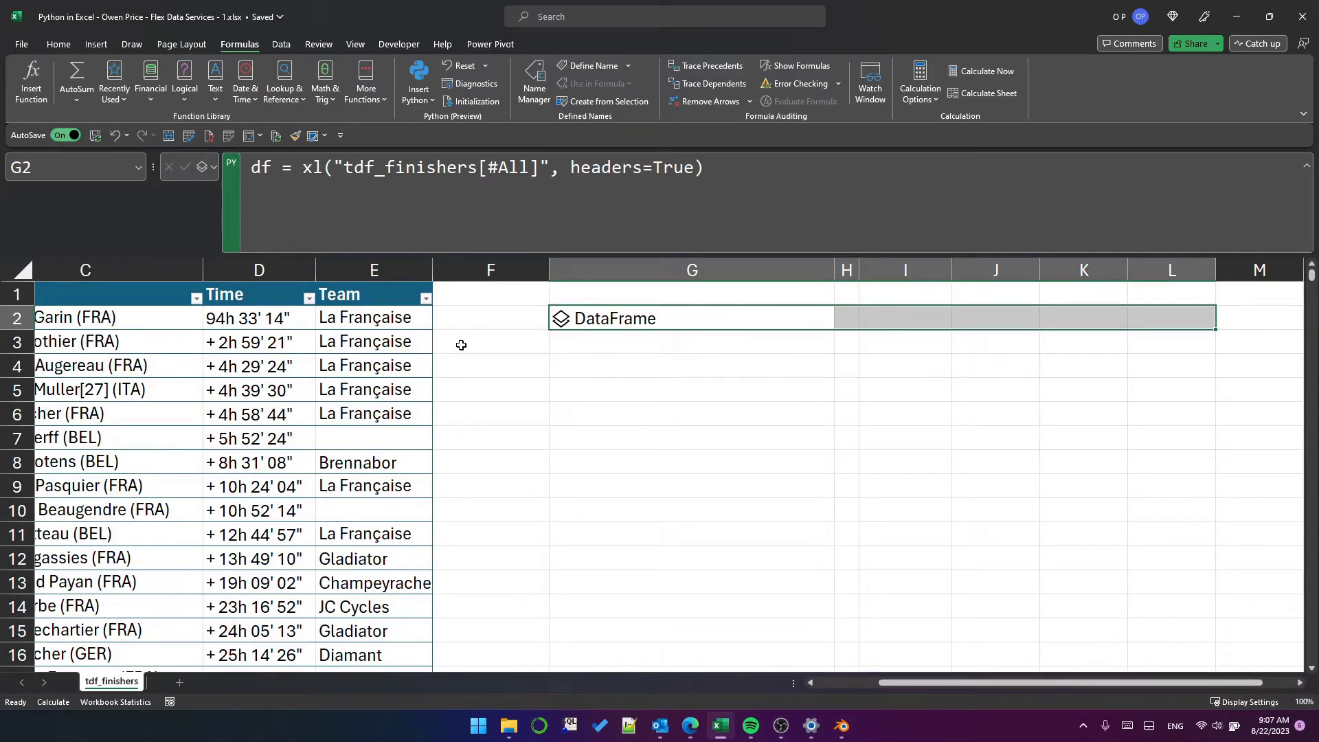
drag(462, 345, 1143, 338)
drag(471, 372, 1146, 368)
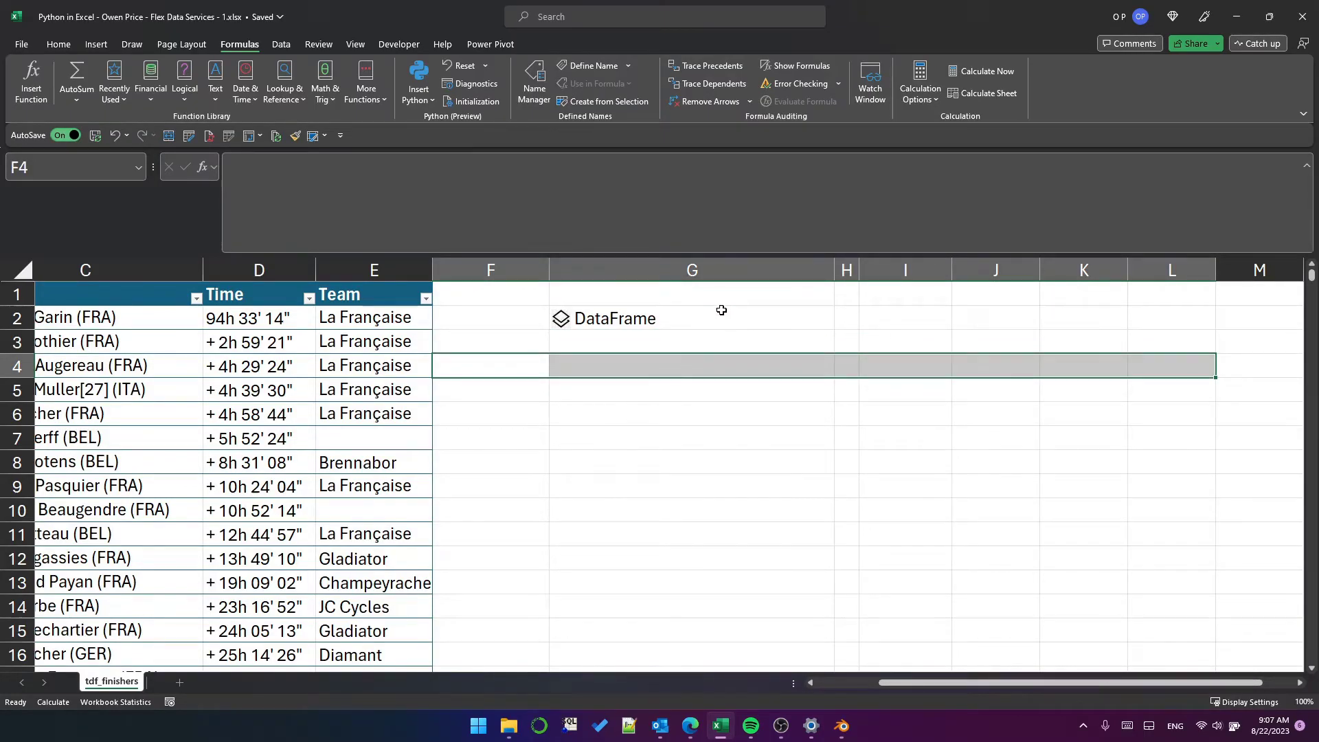
Enter df.columns as a Python formula in cell I2.
click(881, 317)
text(=py)
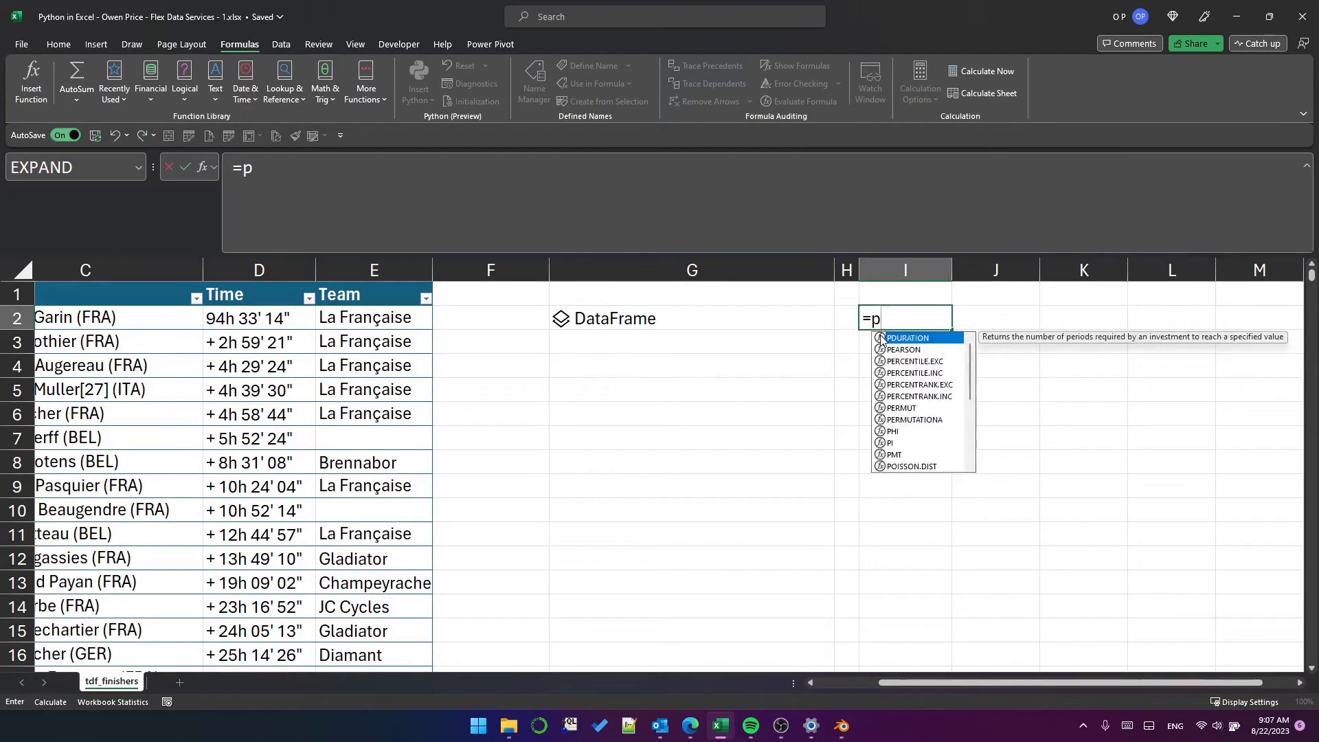
key(Tab)
text(df.columns)
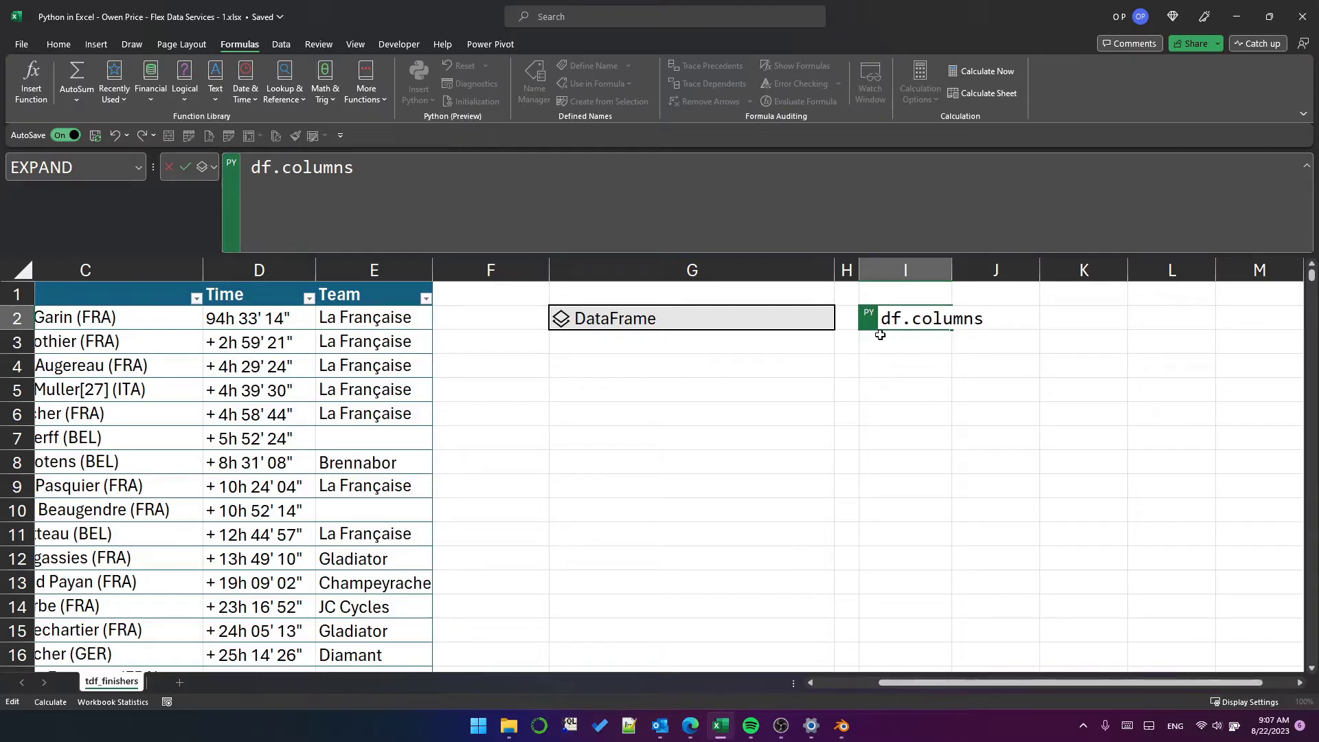
key(ctrl+Return)
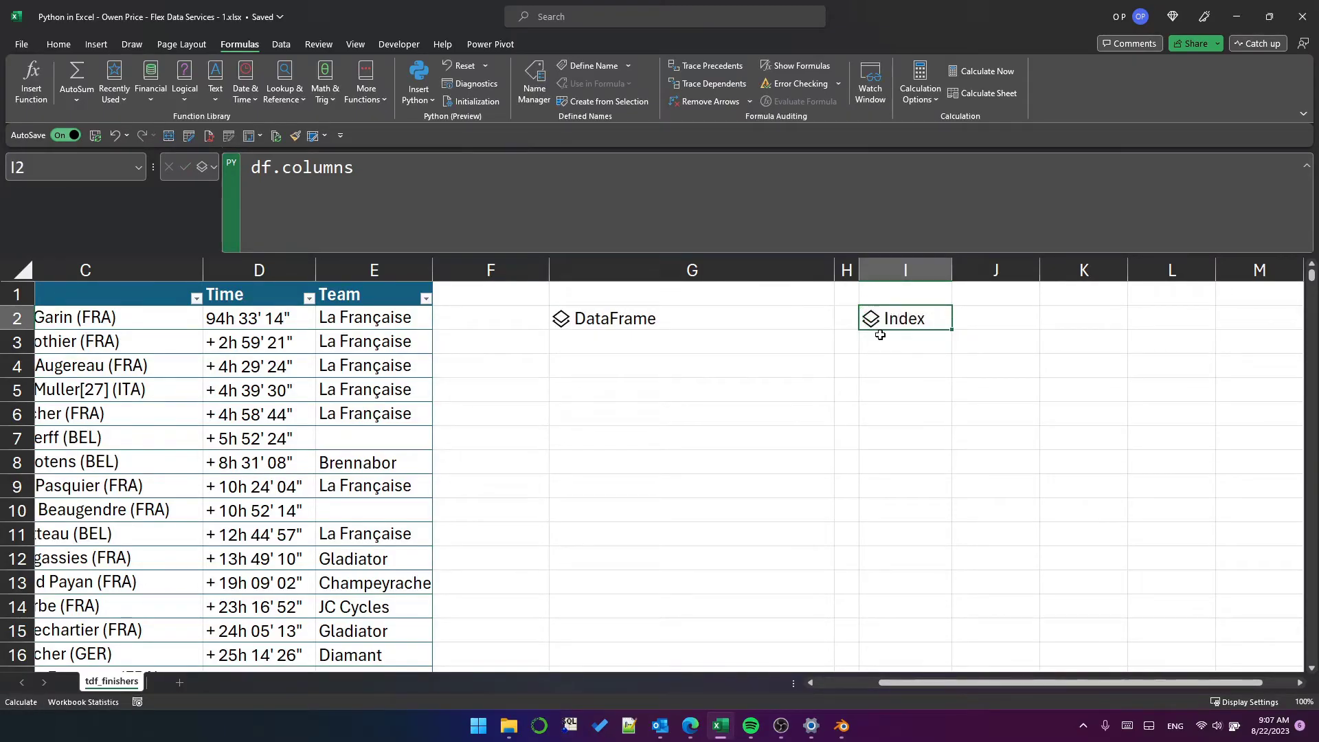
Output the column names as Excel values, then insert a blank column G.
click(208, 167)
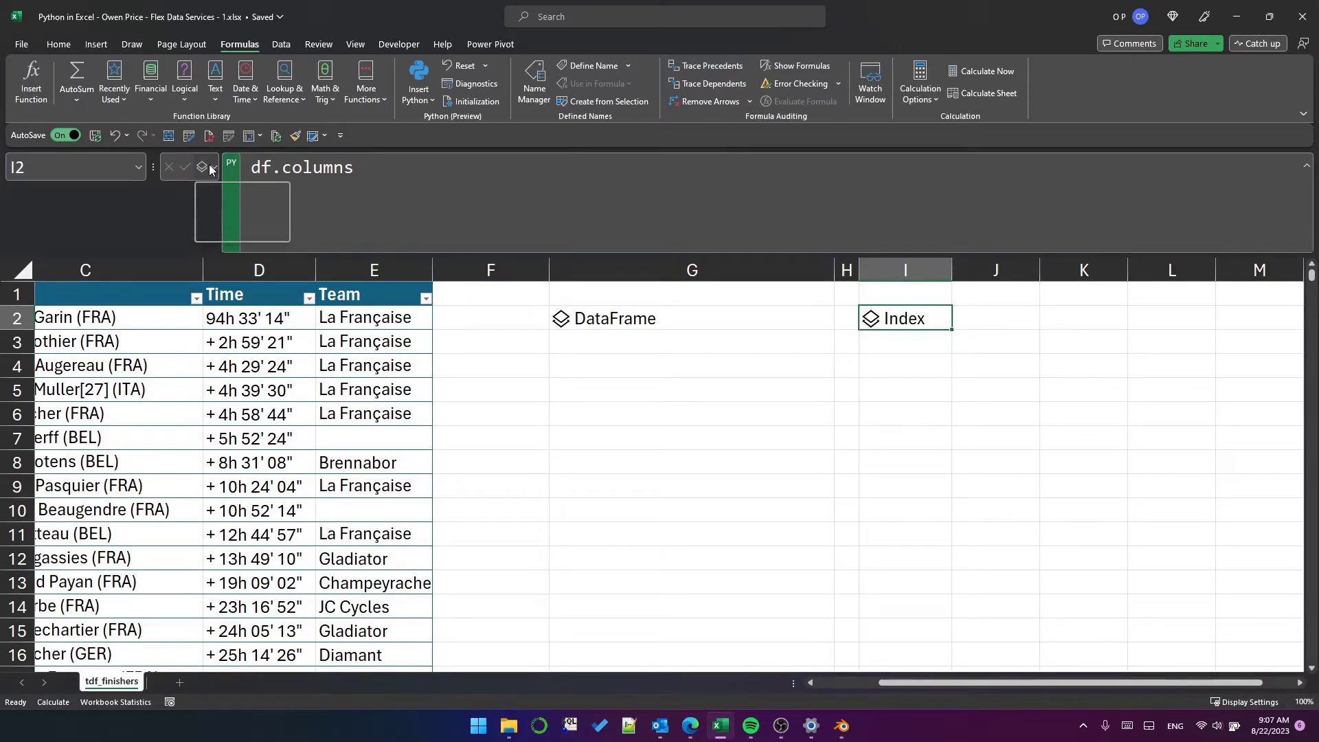
click(236, 231)
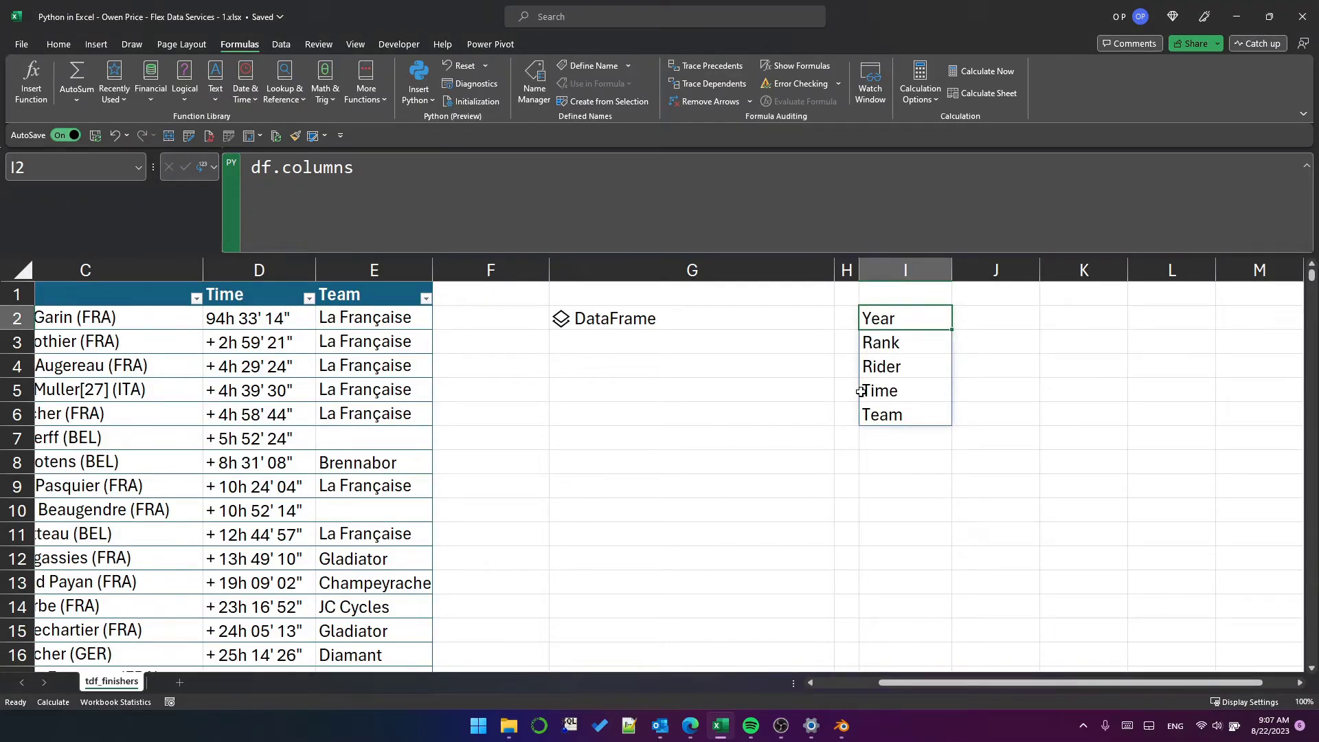
click(608, 270)
key(ctrl+shift+plus)
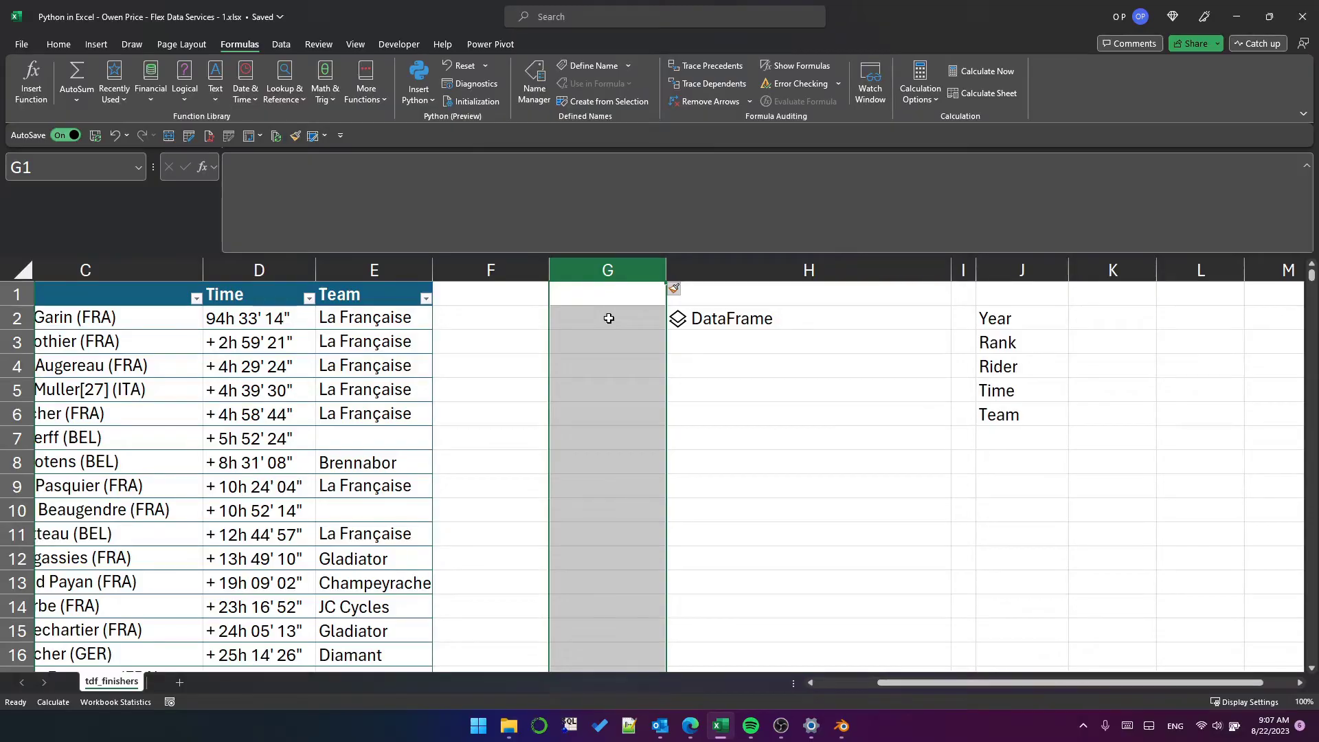
Enter df.columns as a Python formula in the new cell G2.
click(609, 318)
text(=py)
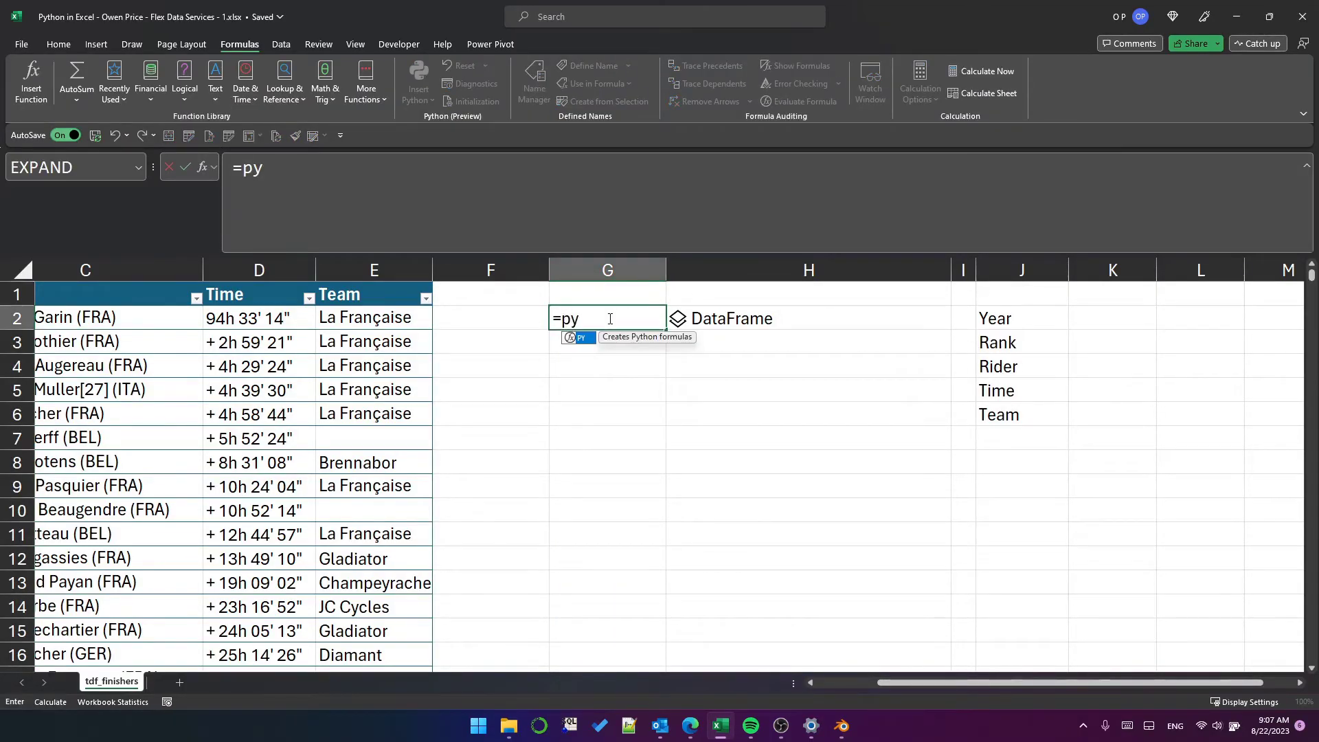
key(Tab)
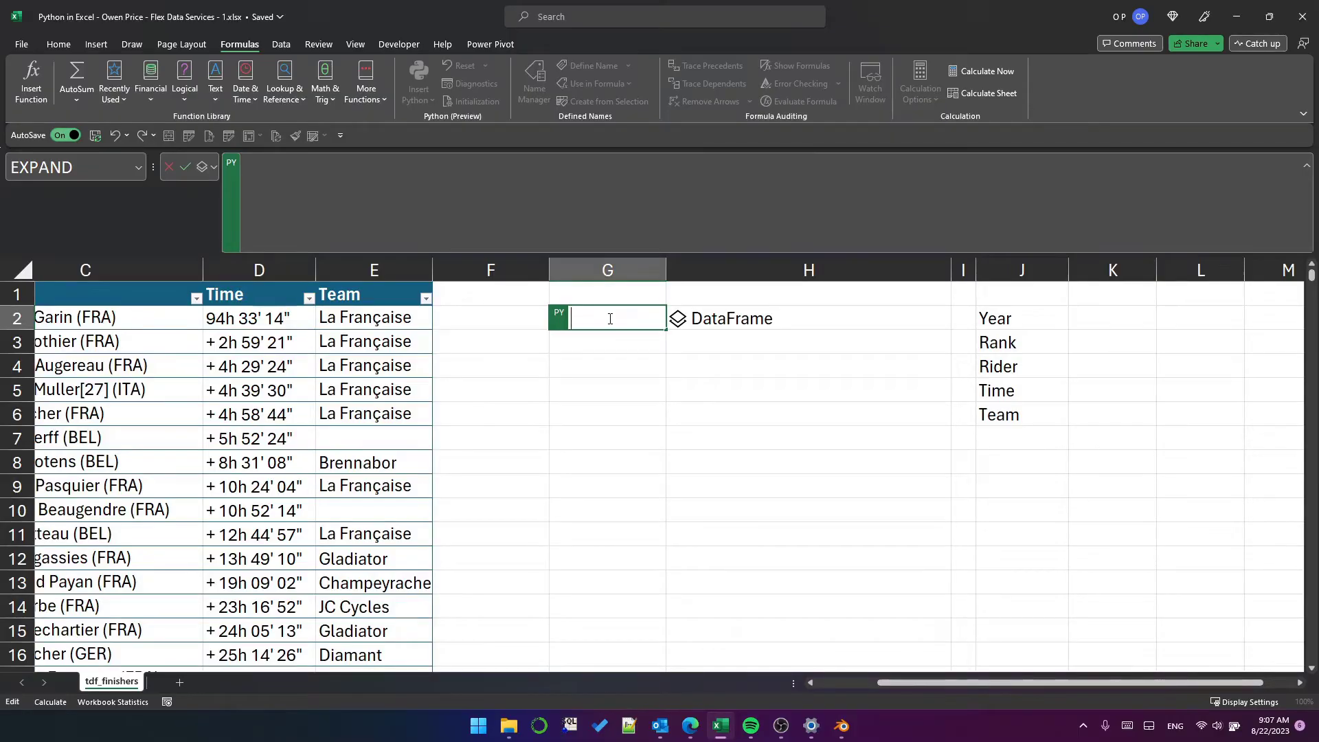
text(df.columns)
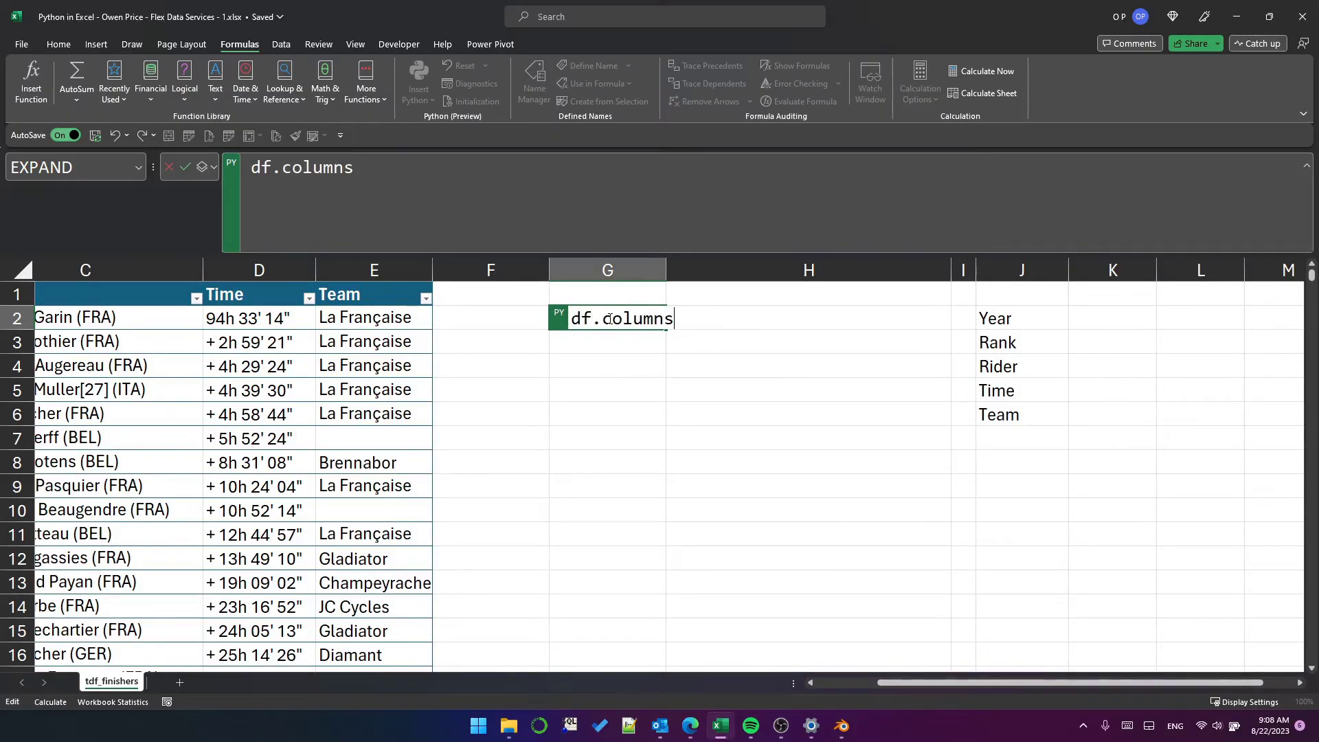
key(ctrl+Return)
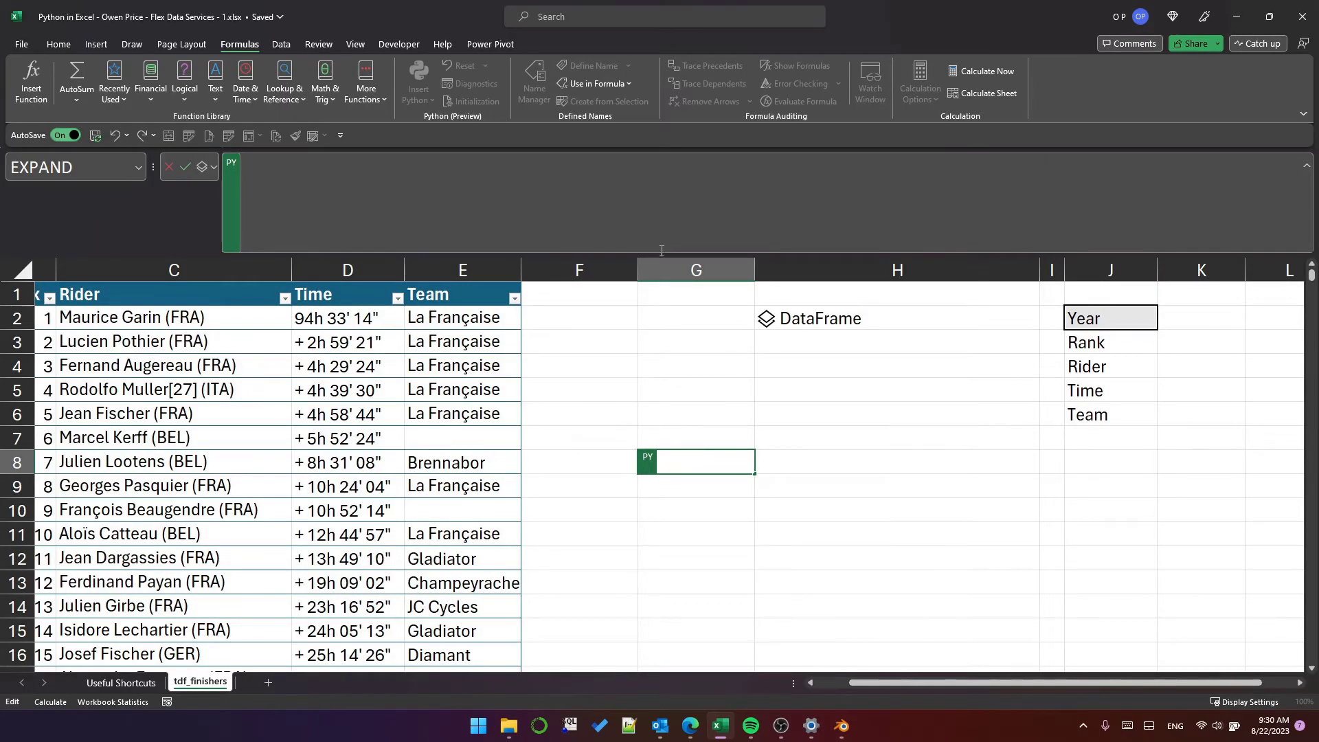
Paste df['Team'].replace('','No team') code into G8 and spill the result as Excel values.
click(404, 237)
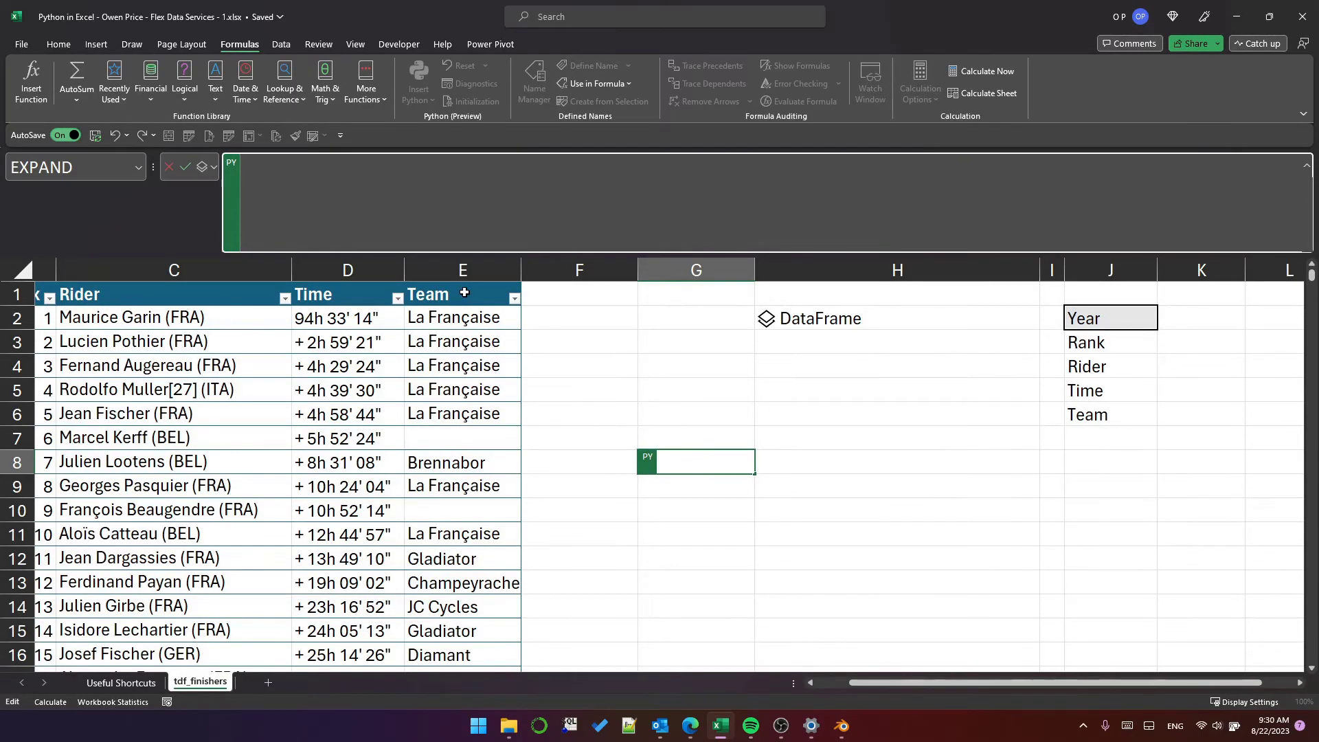
text(df['Team'] = df['Team'].replace('','No team') df)
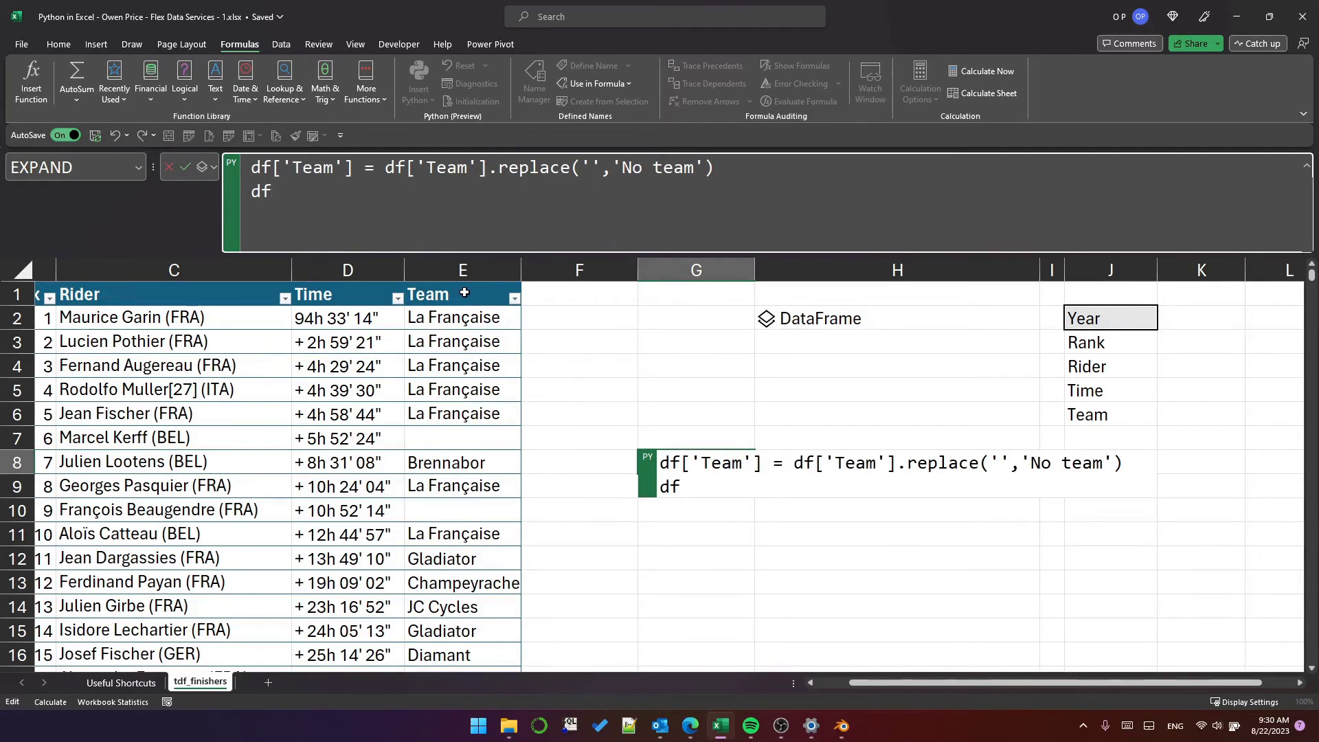
key(ctrl+Return)
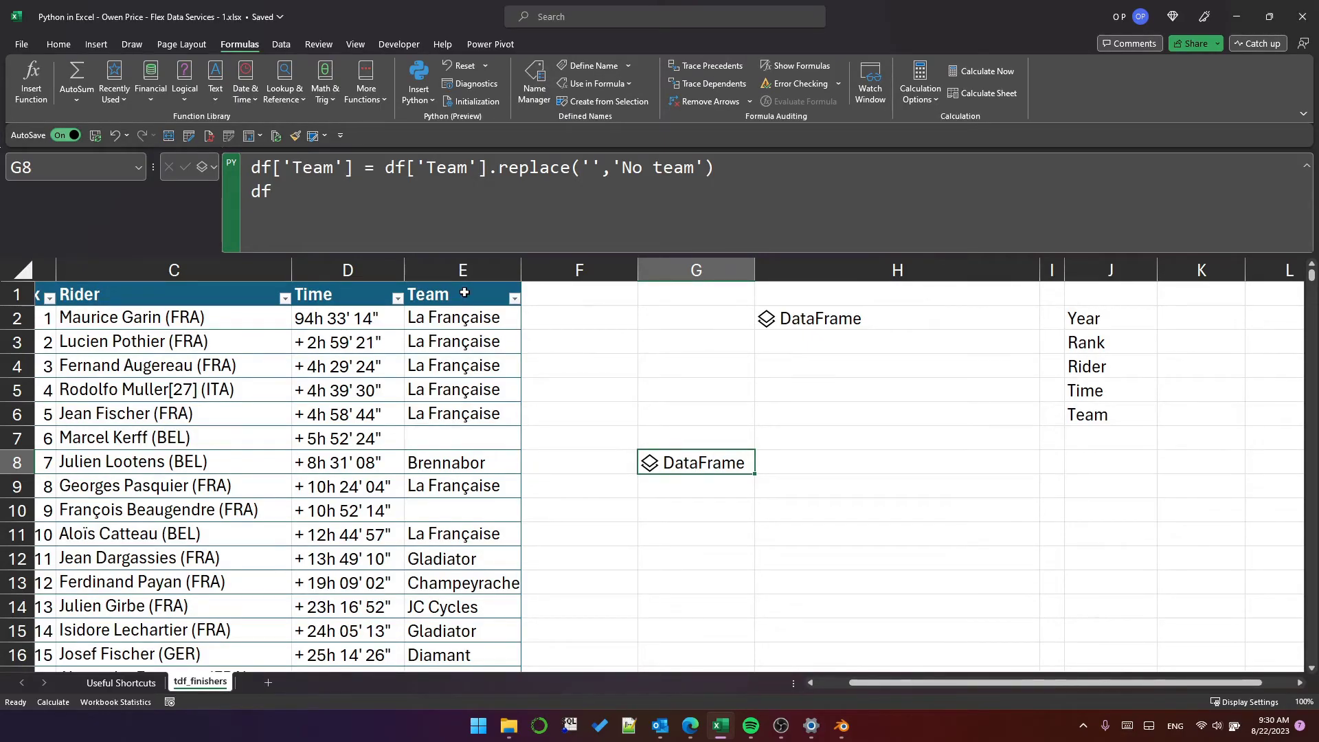
key(ctrl+Return)
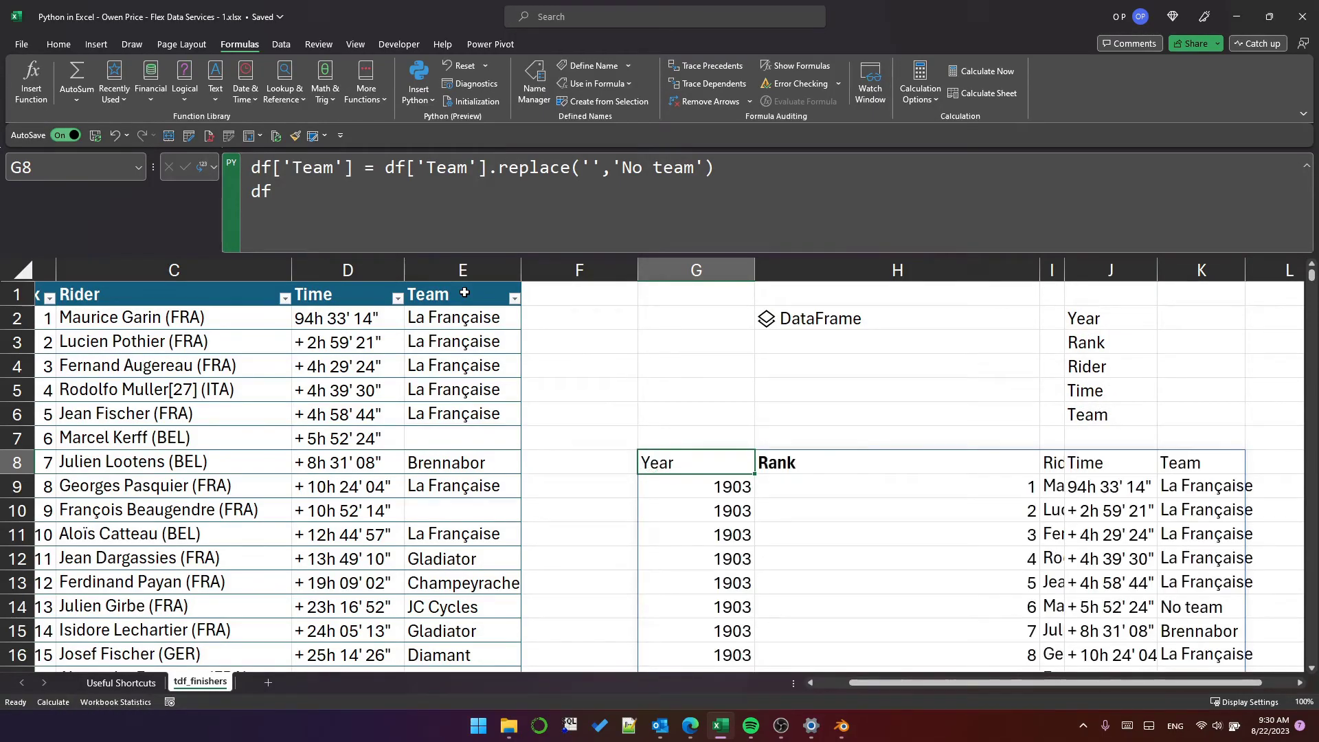
click(1203, 610)
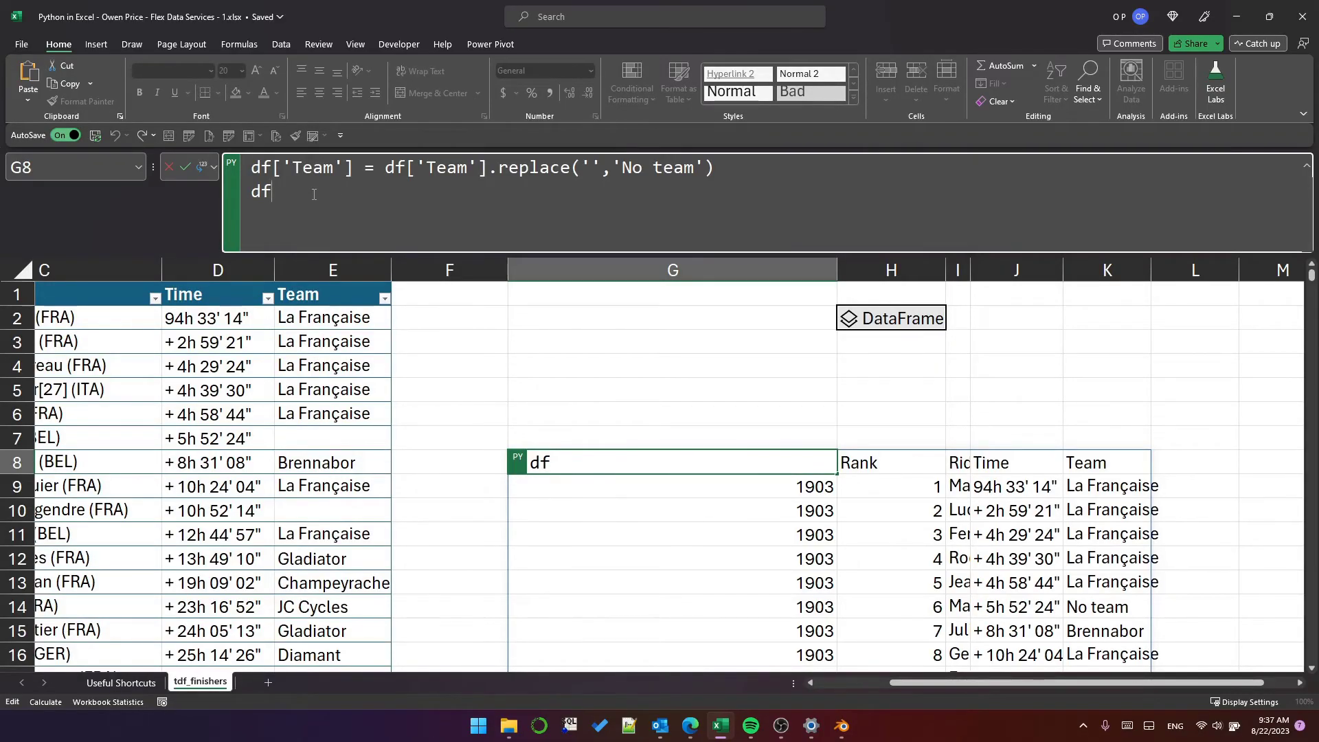
Replace G8's df line with groupby/count/reset_index code giving rider counts per team.
drag(315, 195, 213, 195)
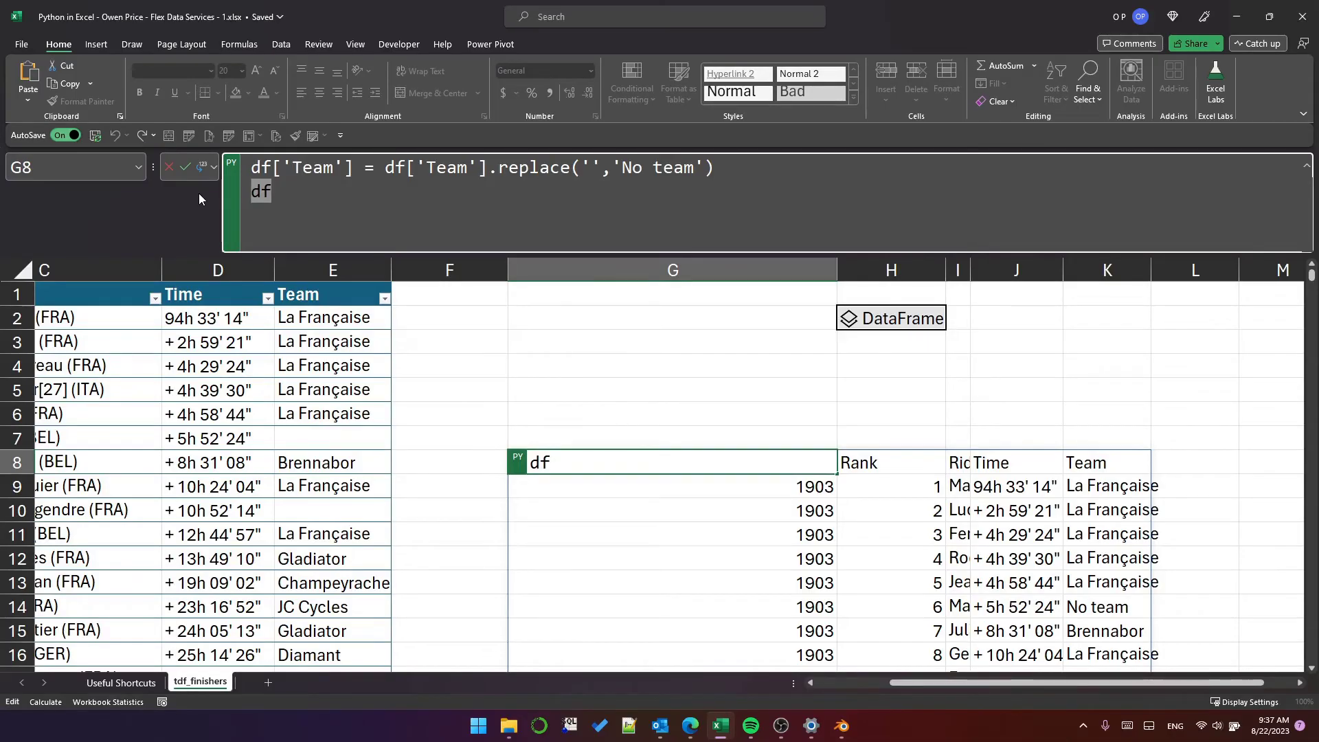
text(team_rider_count = df.groupby('Team').Rider.count().reset_index())
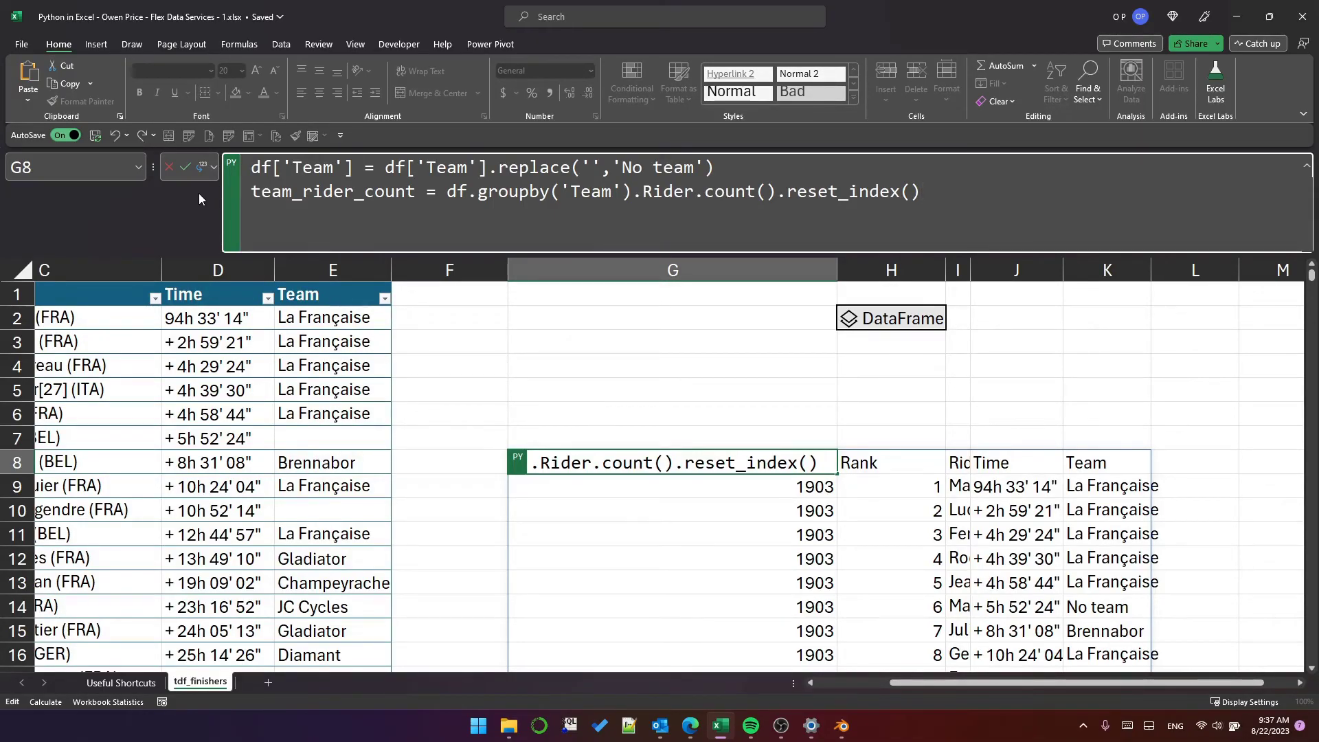
key(ctrl+Return)
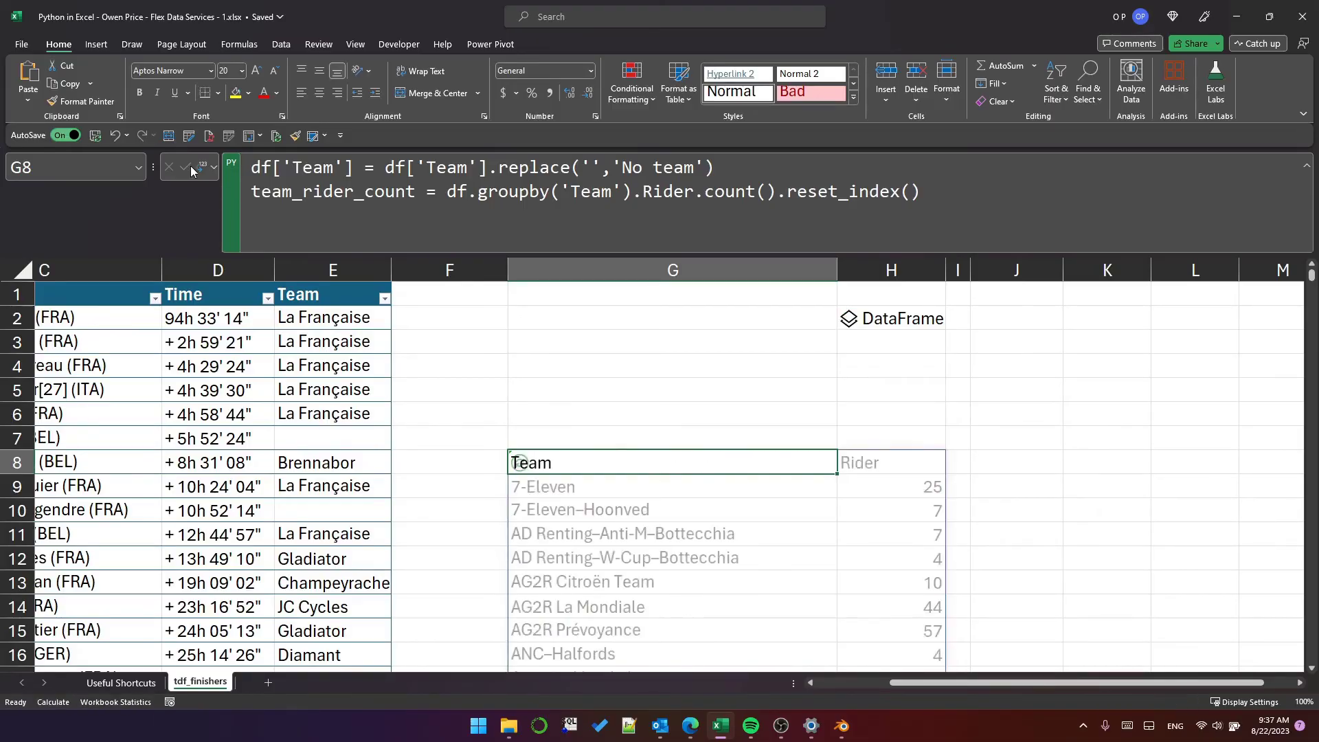
Add team_rider_count.sort_values(by='Rider',ascending=False) as a new line in G8's code.
click(616, 488)
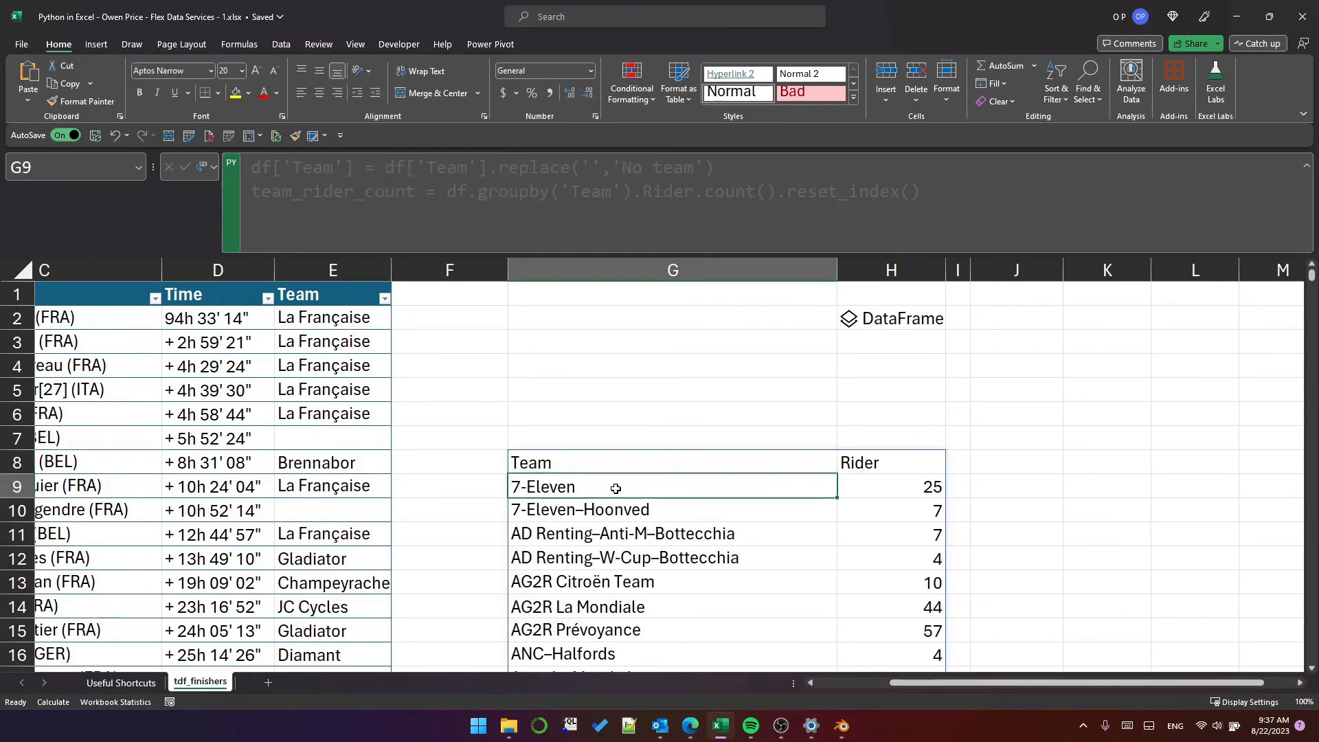
key(Down)
key(Down)
click(615, 479)
click(614, 465)
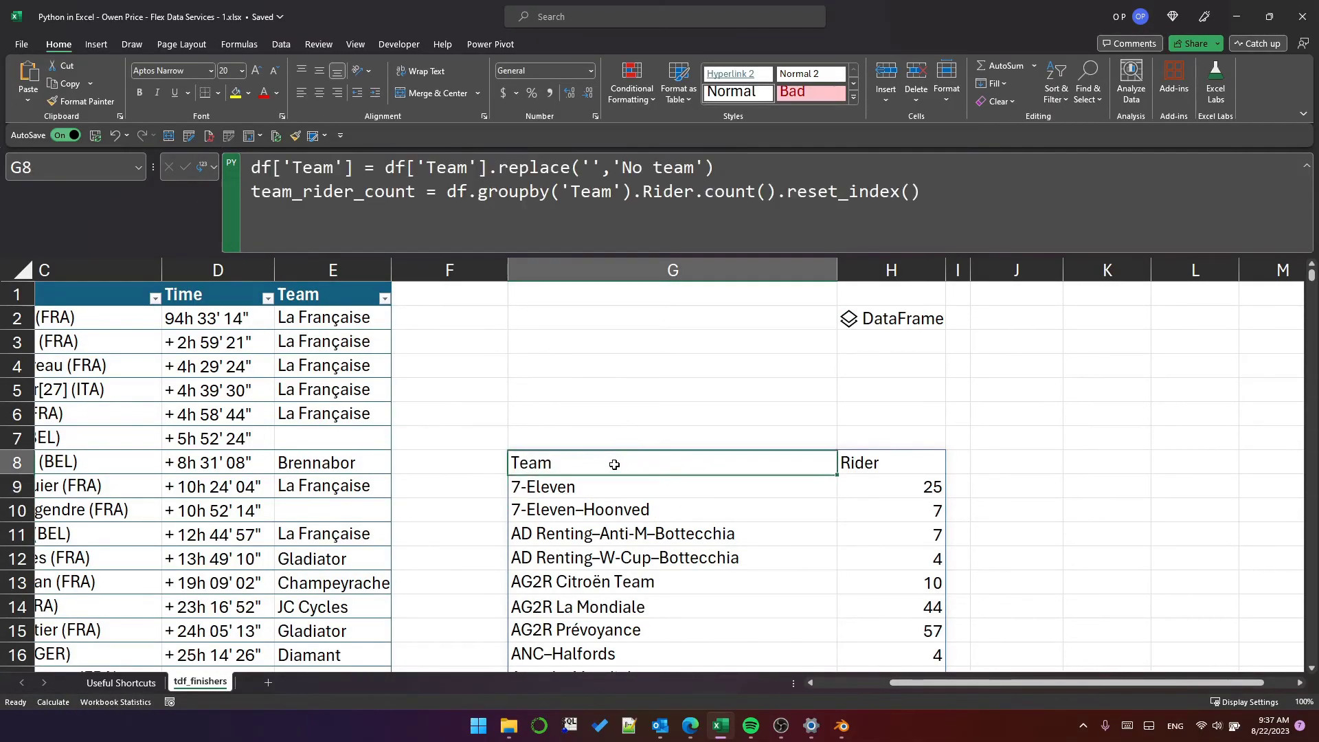
click(997, 211)
key(Return)
text(team)
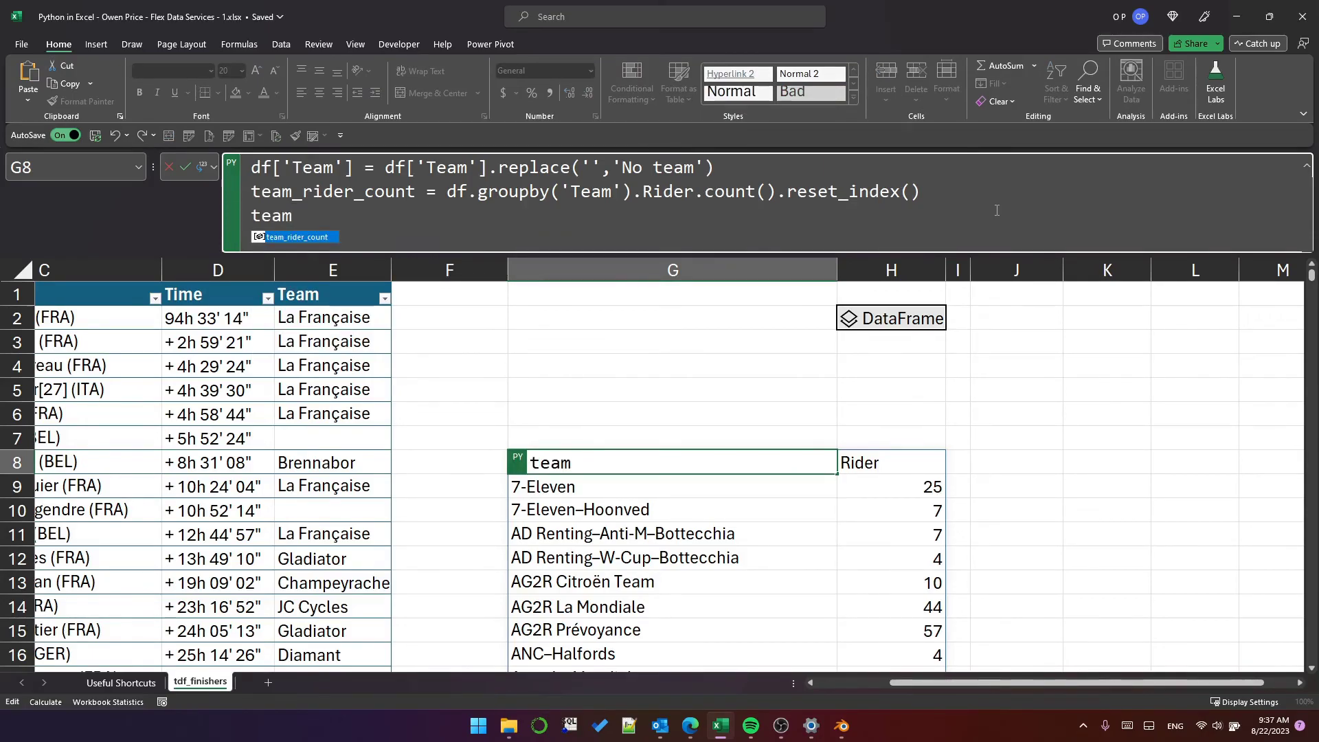
key(Tab)
text(.sort_)
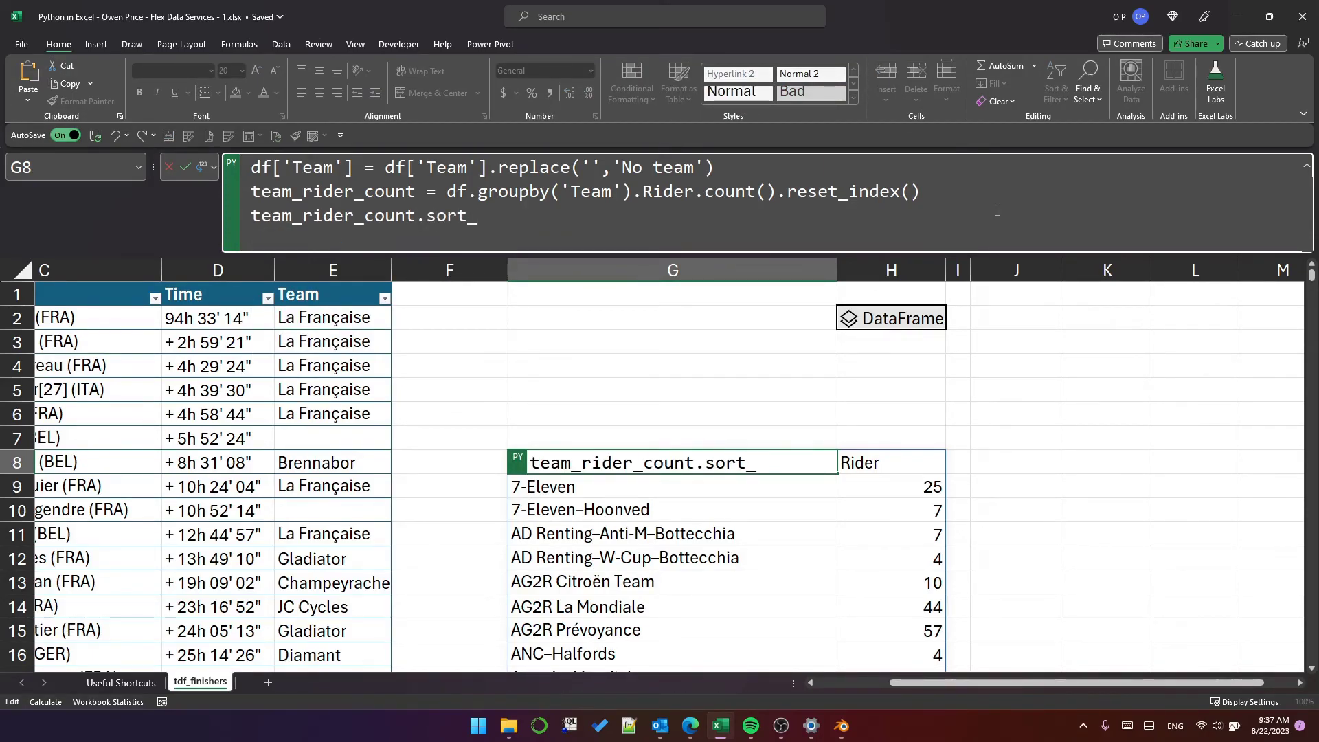
text(values(by=)
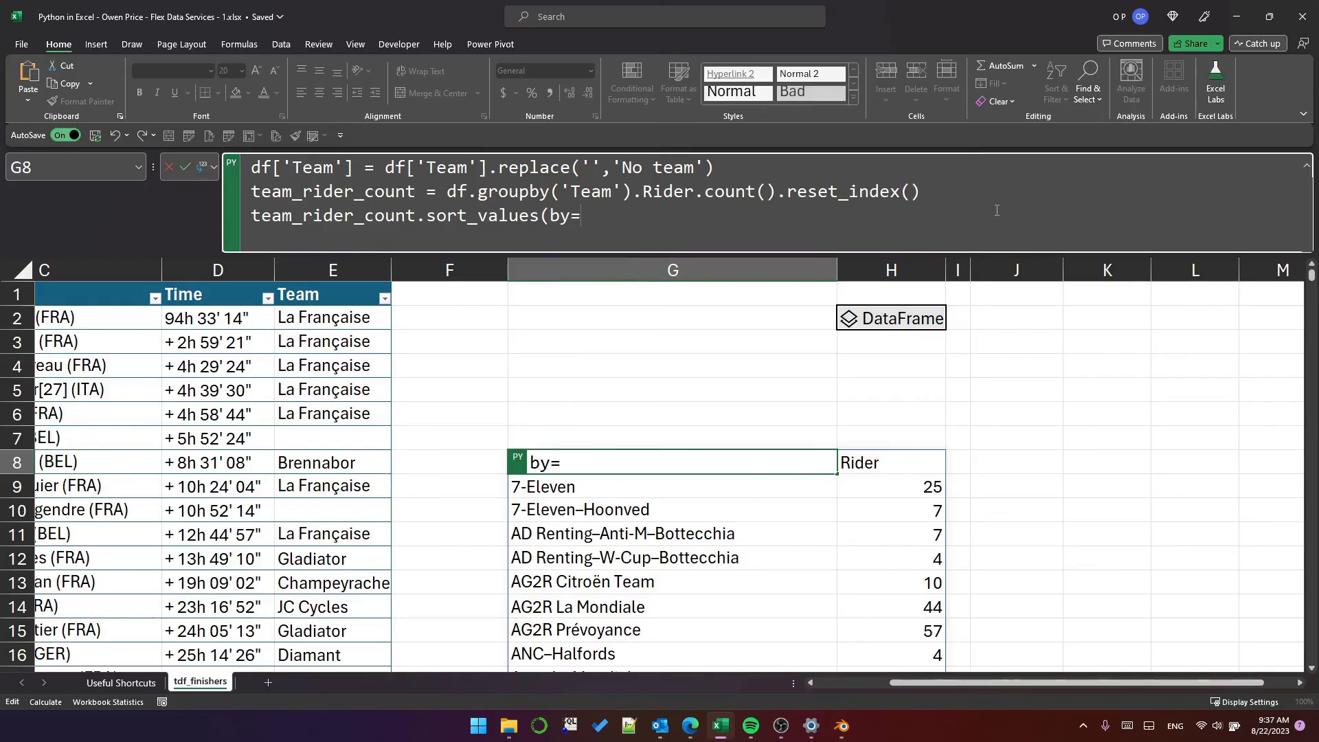
text('Rider',ascending=False))
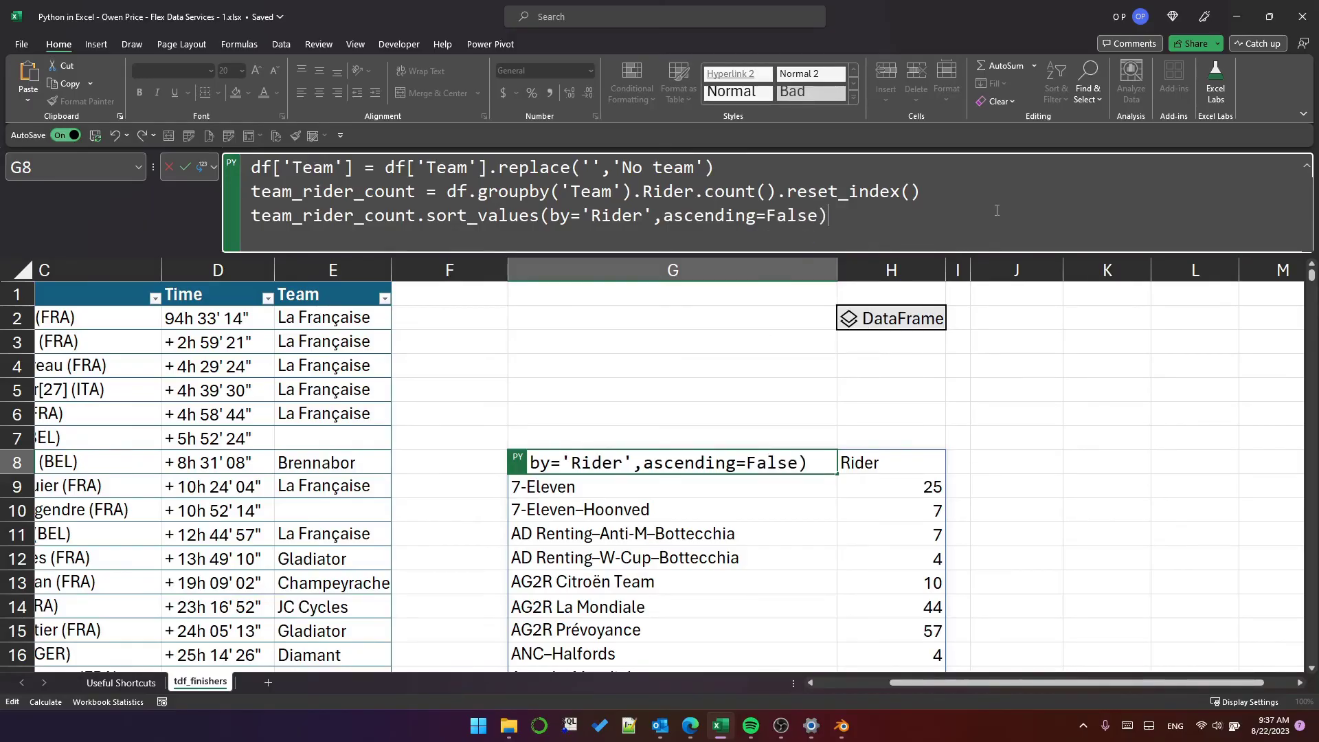
key(ctrl+Return)
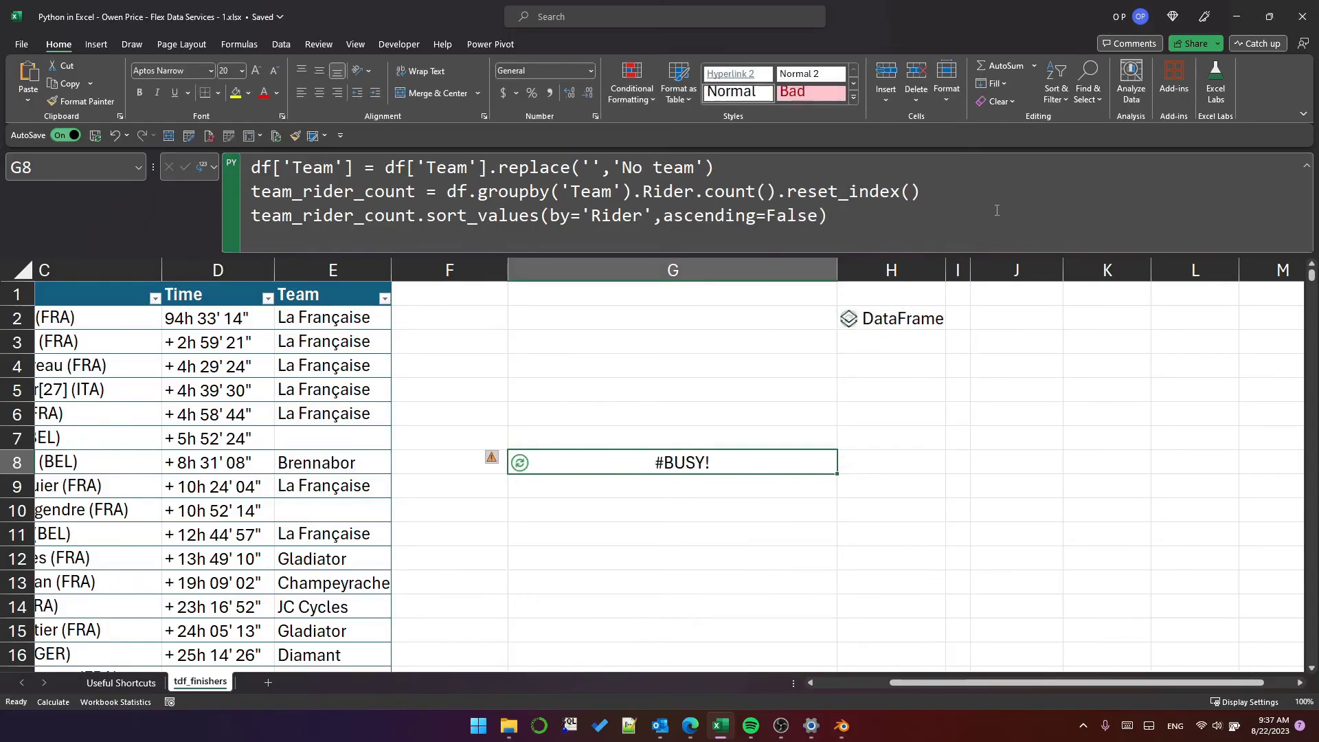